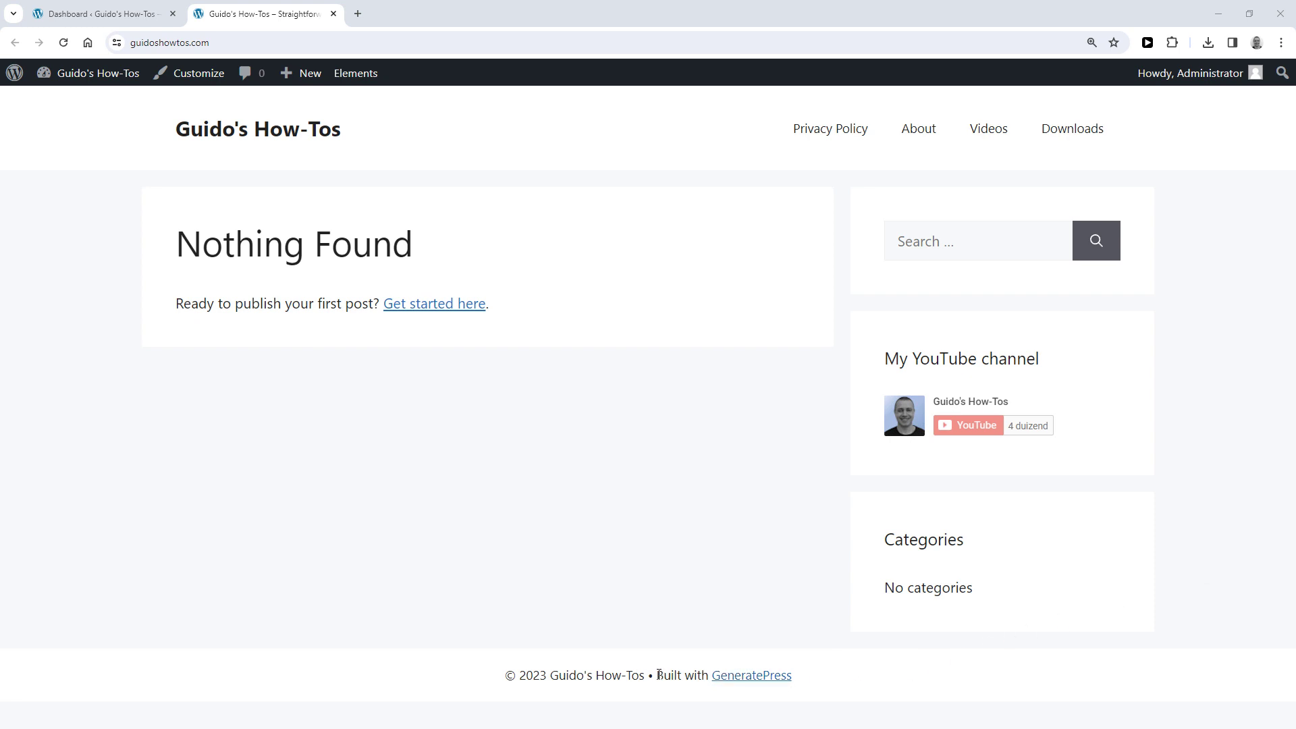
- Highlight the 'Built with GeneratePress' footer credit on the live front page
{"action": "left_click_drag", "start_coordinate": [659, 675], "coordinate": [787, 675]}
{"action": "left_click", "coordinate": [827, 681]}
- Return to the admin Dashboard and go to the Appearance > GeneratePress settings
{"action": "left_click", "coordinate": [105, 13]}
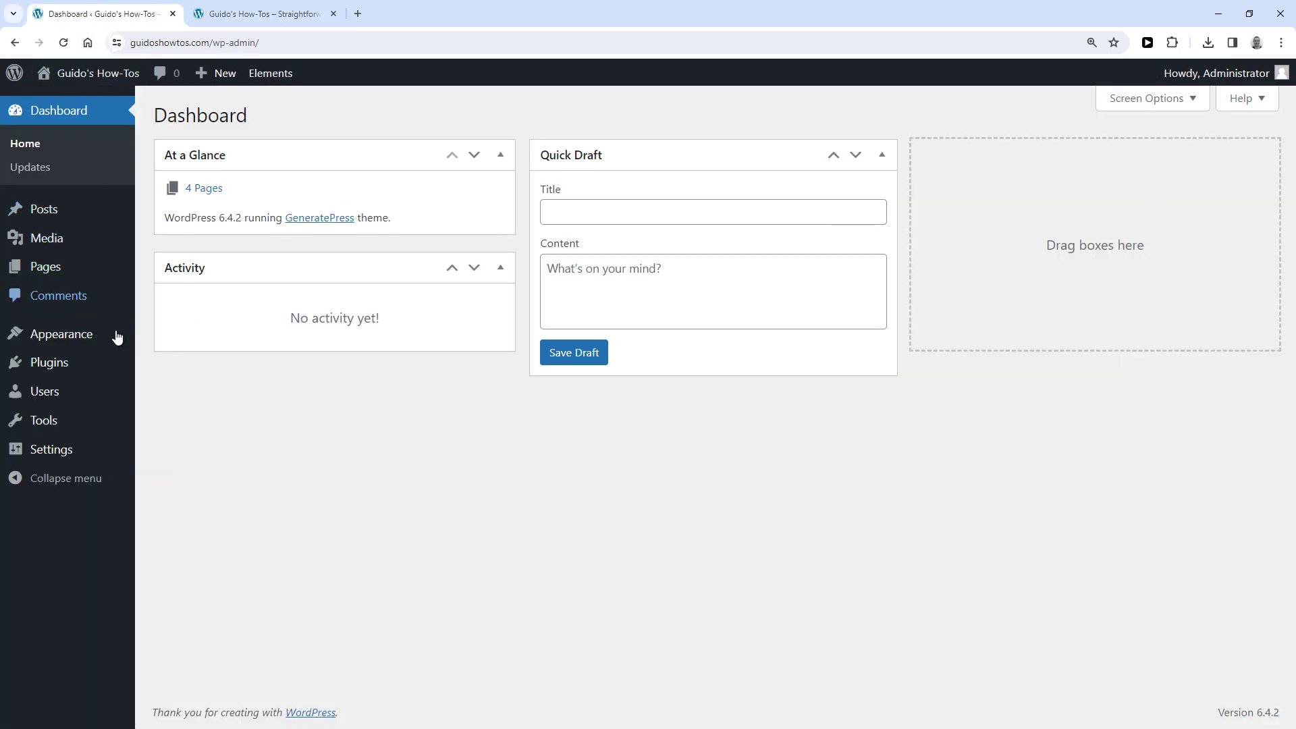
{"action": "mouse_move", "coordinate": [61, 334]}
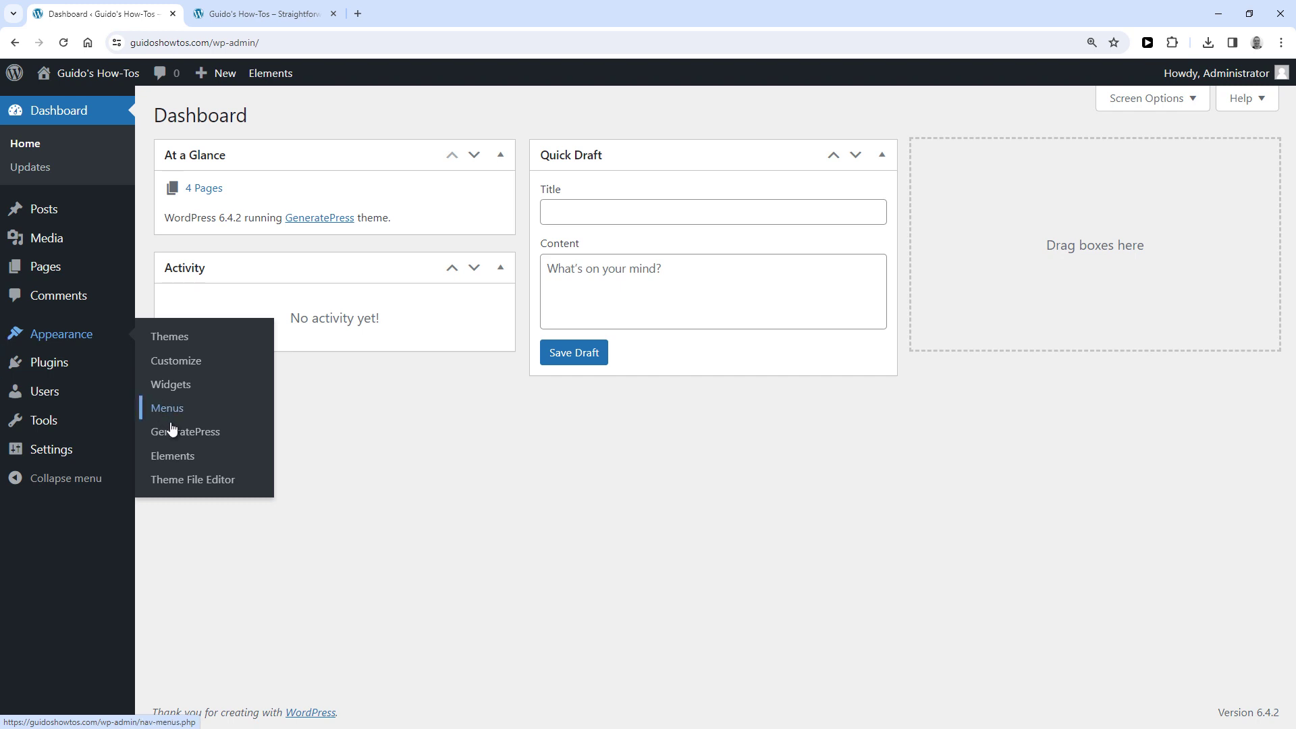
{"action": "left_click", "coordinate": [182, 432]}
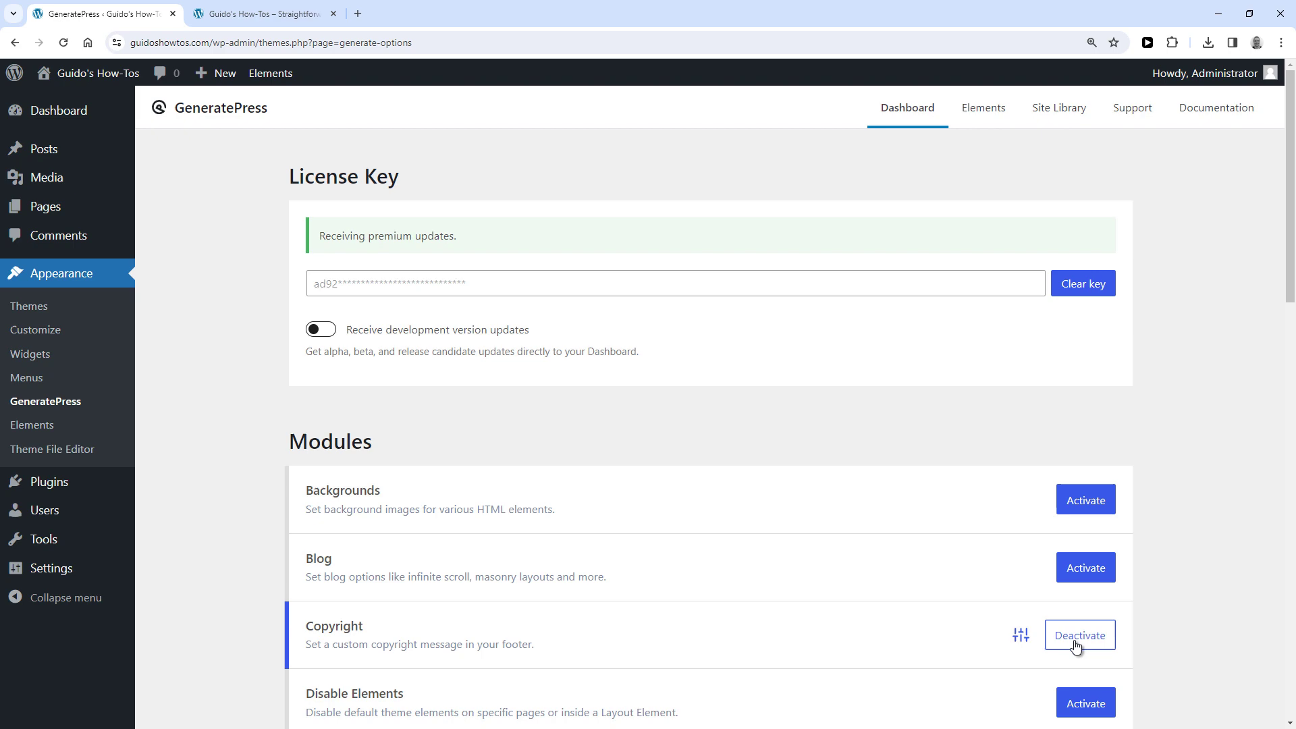
{"action": "scroll", "coordinate": [1074, 640], "scroll_direction": "down", "scroll_amount": 3}
{"action": "scroll", "coordinate": [1074, 645], "scroll_direction": "down", "scroll_amount": 3}
{"action": "scroll", "coordinate": [1075, 645], "scroll_direction": "down", "scroll_amount": 2}
{"action": "scroll", "coordinate": [1074, 645], "scroll_direction": "down", "scroll_amount": 2}
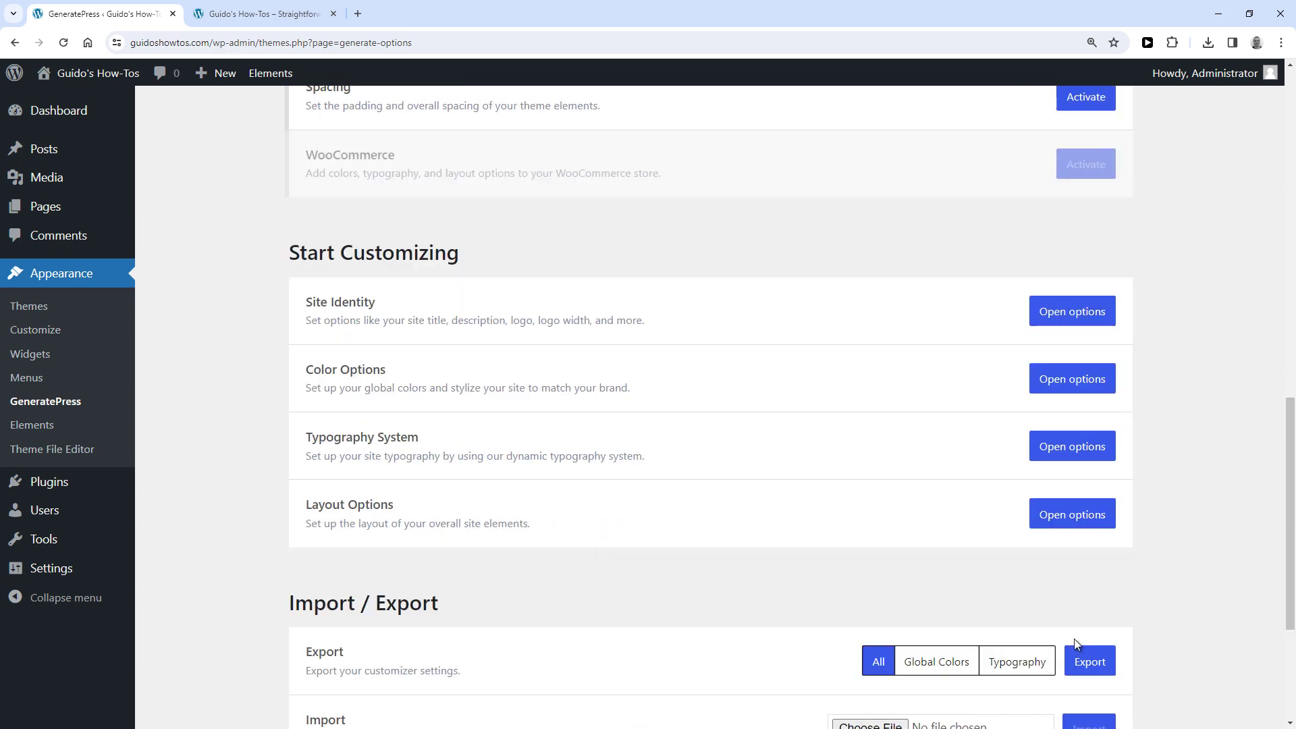
- Reach the Footer copyright field in the Customizer's Layout options
{"action": "left_click", "coordinate": [1057, 526]}
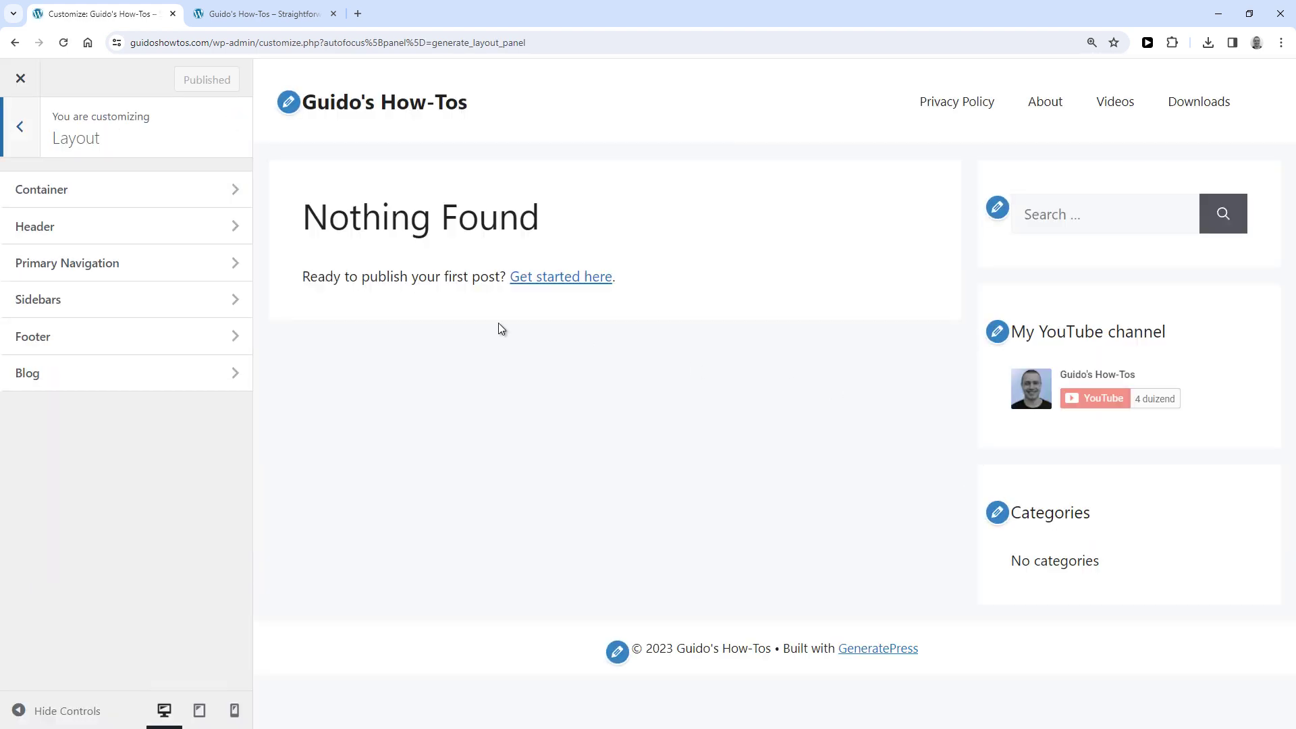
{"action": "left_click", "coordinate": [162, 341]}
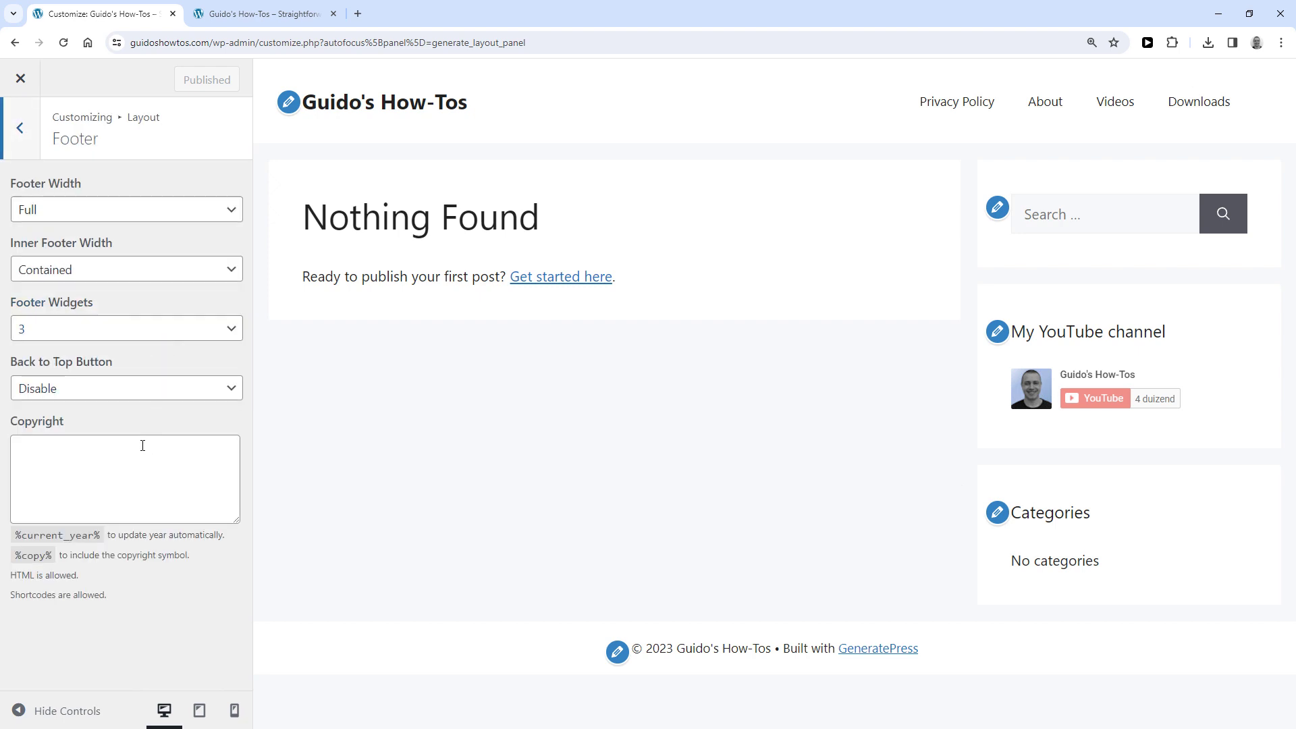
{"action": "left_click", "coordinate": [143, 445]}
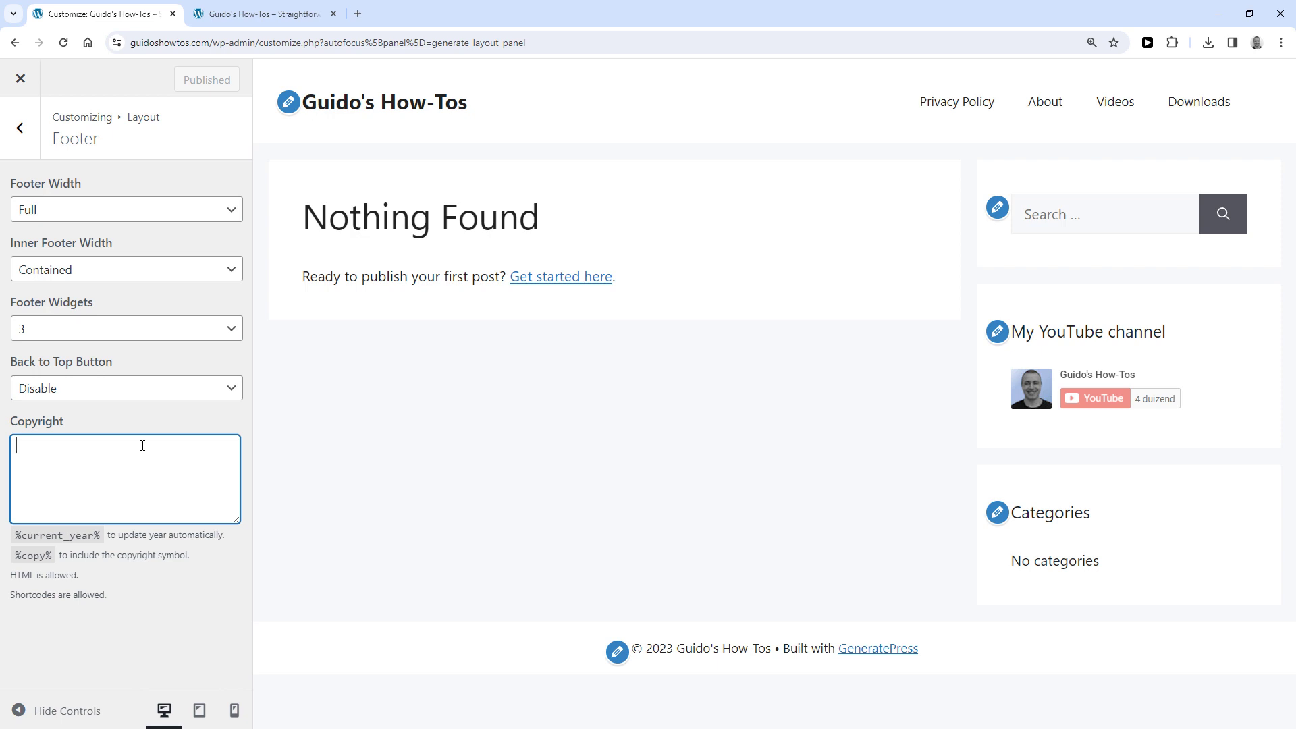
{"action": "type", "text": "%copy% %current_year% Guido's How-tos"}
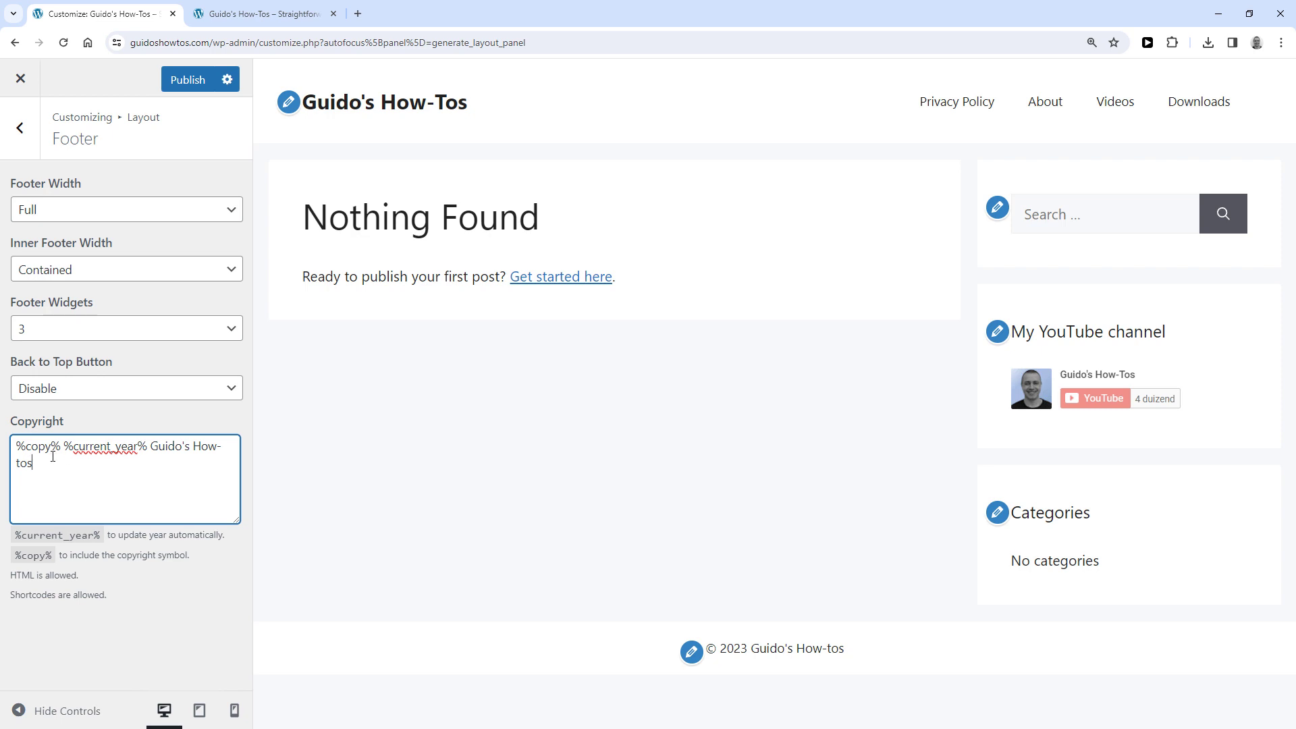
- Publish the footer text using the %copy% and %current_year% placeholders with 'Guido's How-tos'
{"action": "left_click_drag", "start_coordinate": [15, 446], "coordinate": [149, 446]}
{"action": "left_click", "coordinate": [73, 446]}
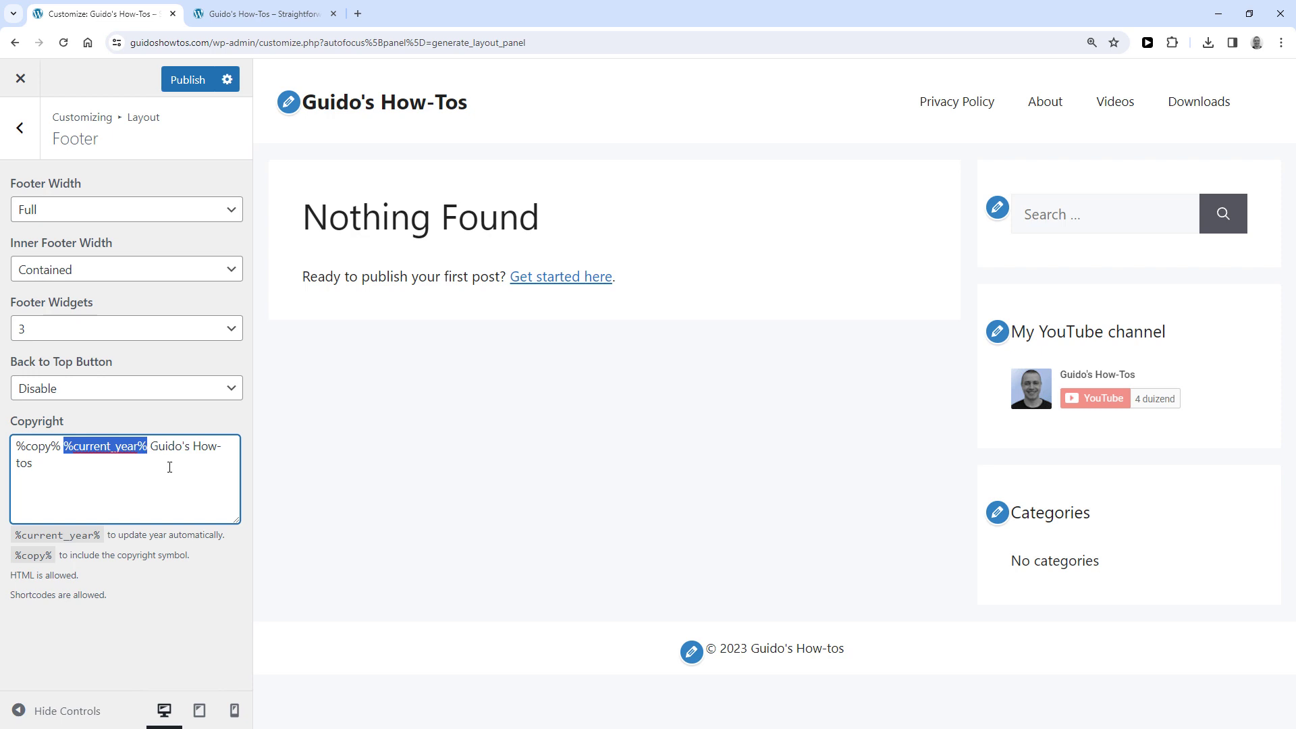
{"action": "left_click", "coordinate": [170, 469]}
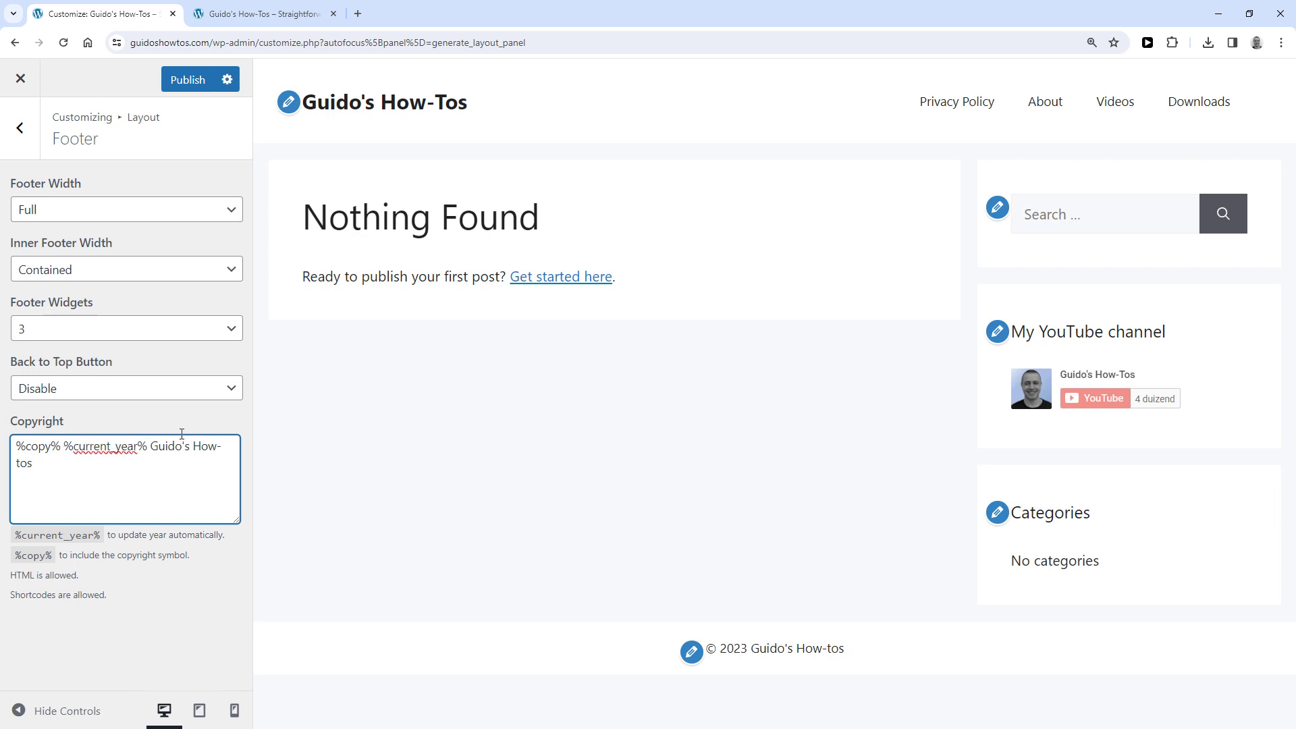
{"action": "left_click", "coordinate": [190, 86]}
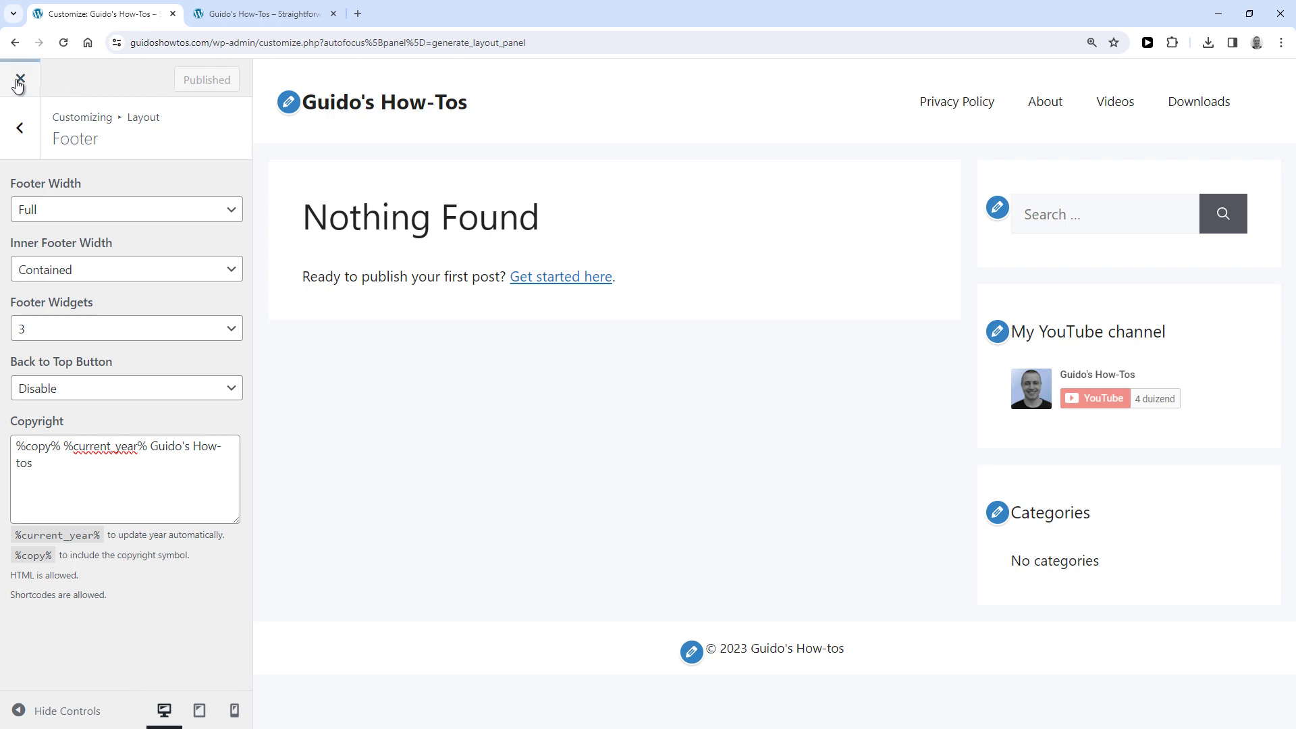
- Close the Customizer and reload the live front page to check the new footer line
{"action": "left_click", "coordinate": [19, 81]}
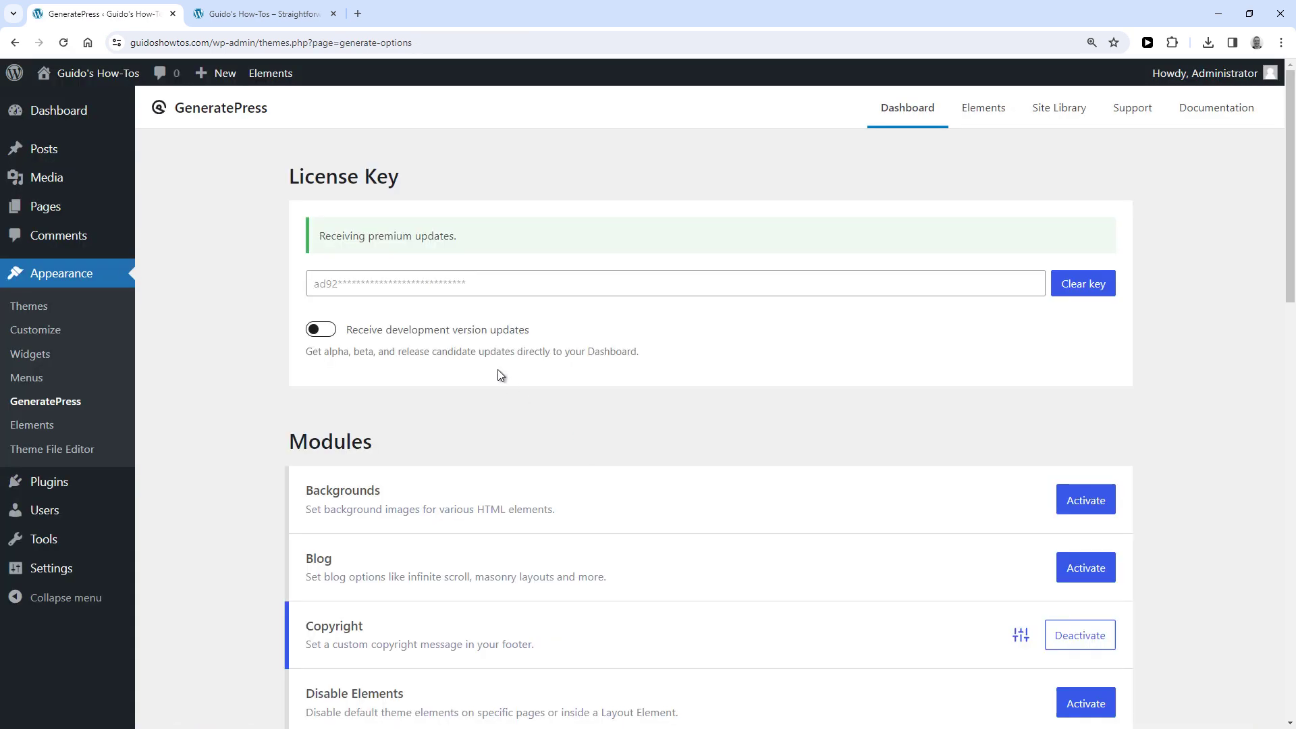
{"action": "left_click", "coordinate": [267, 14]}
{"action": "left_click", "coordinate": [278, 42]}
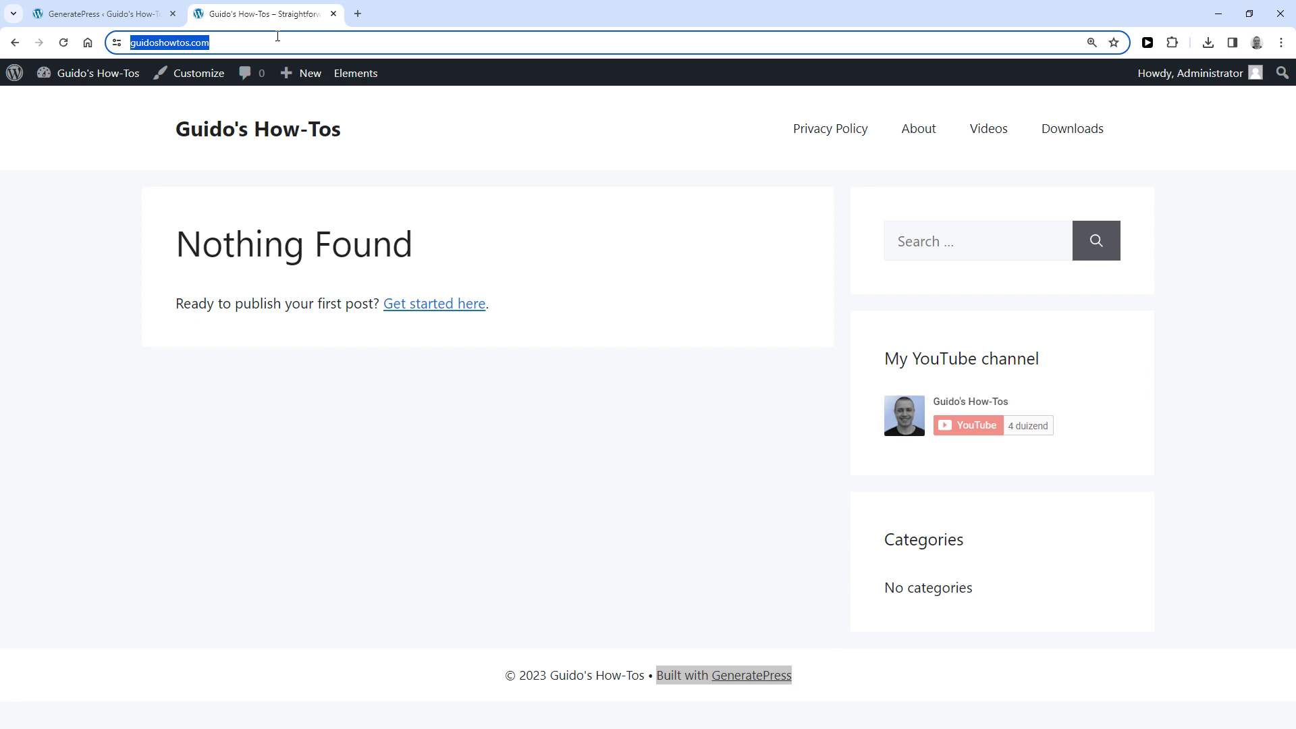
{"action": "key", "text": "Return"}
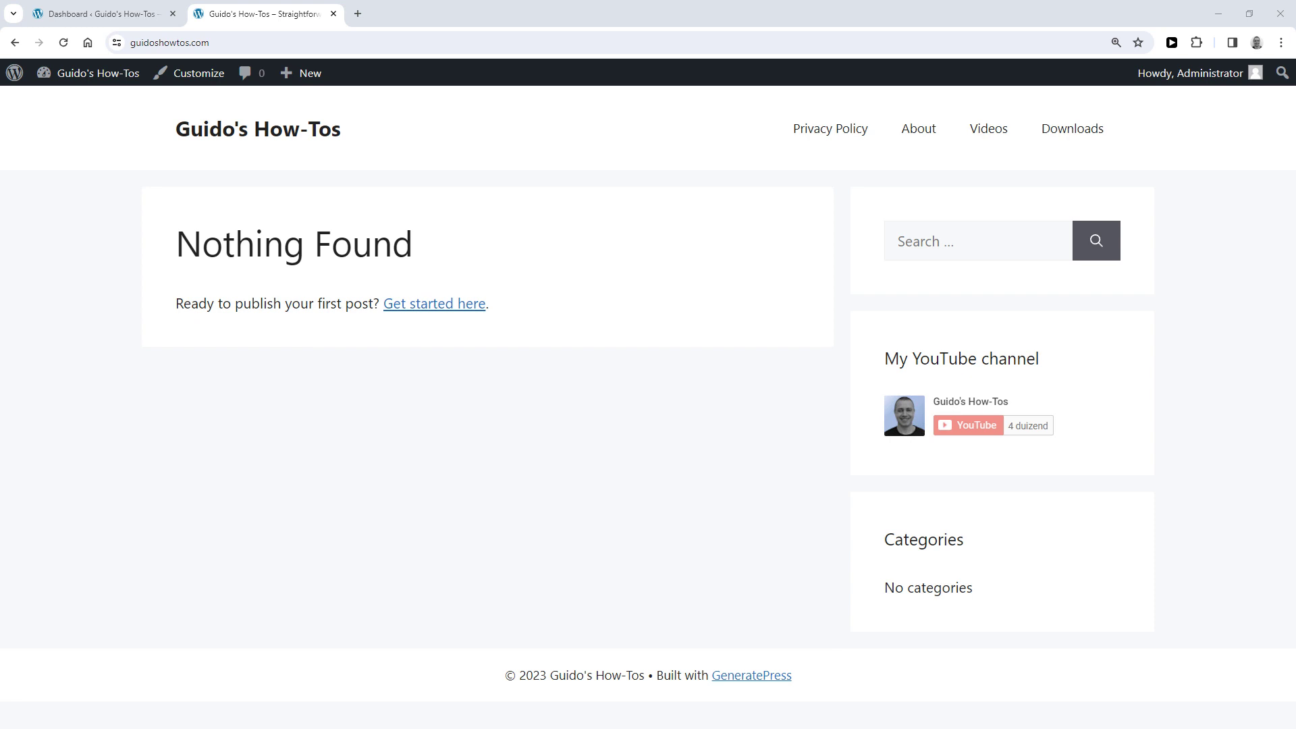
- Search the plugin directory for 'Code Snippets' from Plugins > Add New
{"action": "left_click", "coordinate": [101, 18]}
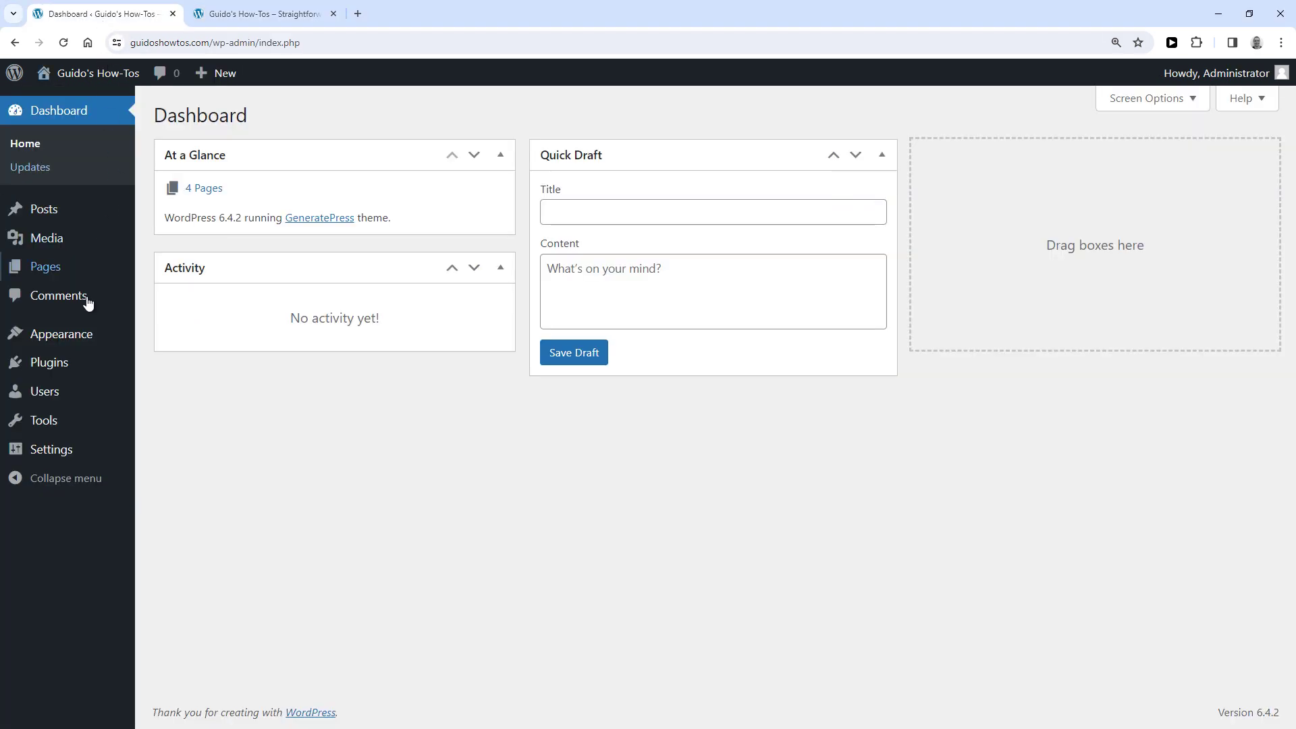
{"action": "mouse_move", "coordinate": [50, 363]}
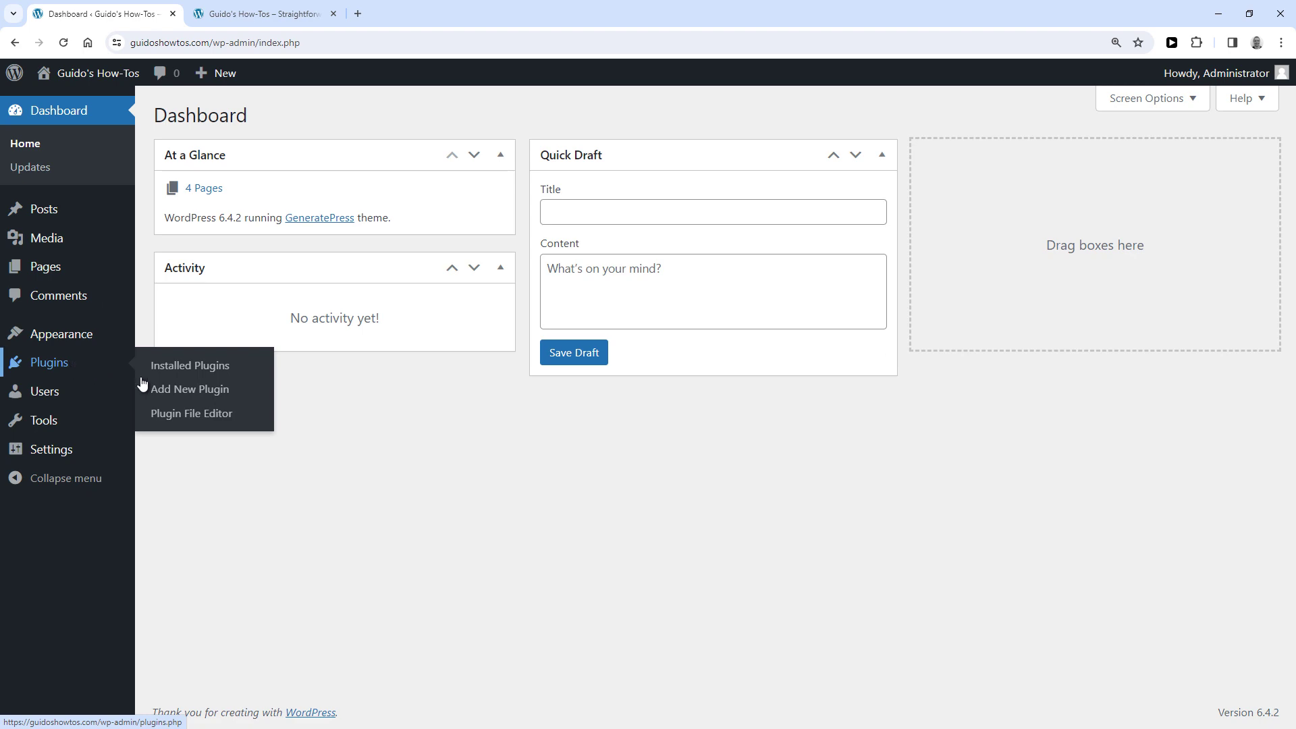
{"action": "left_click", "coordinate": [182, 397]}
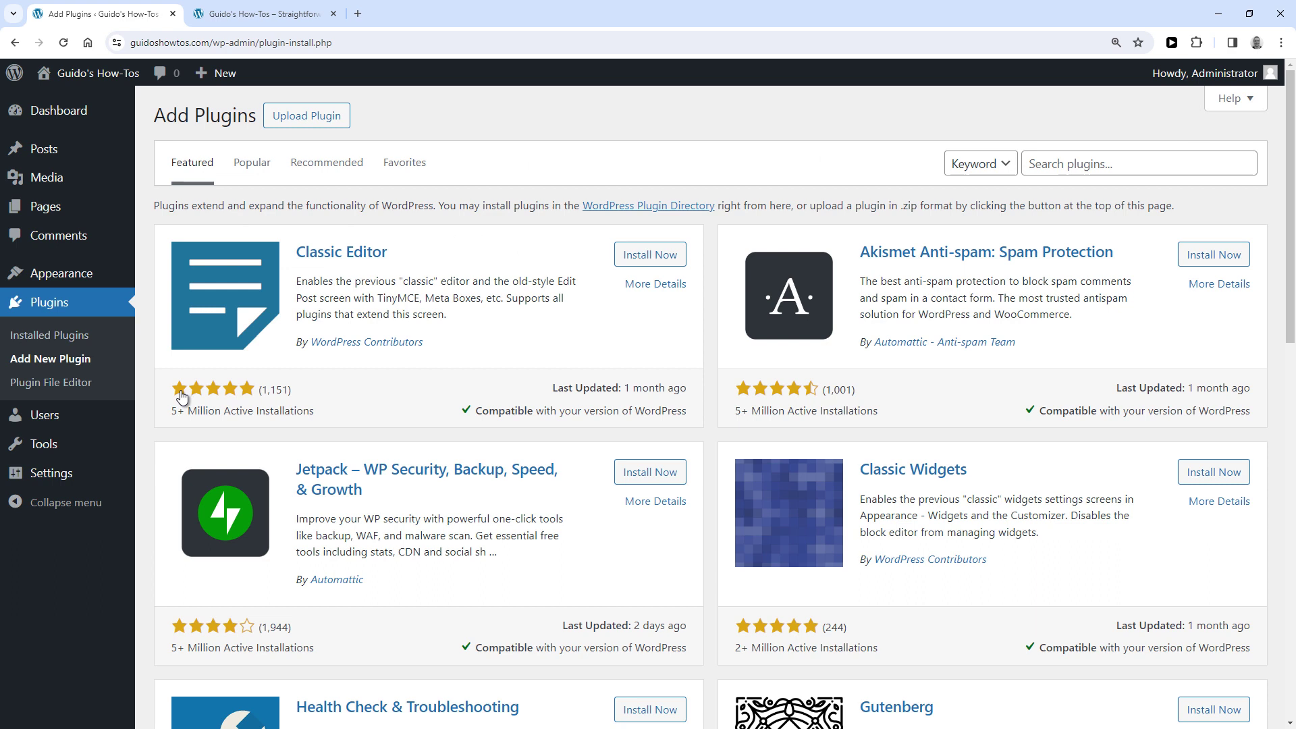
{"action": "left_click", "coordinate": [1113, 172]}
{"action": "type", "text": "Code Snippets"}
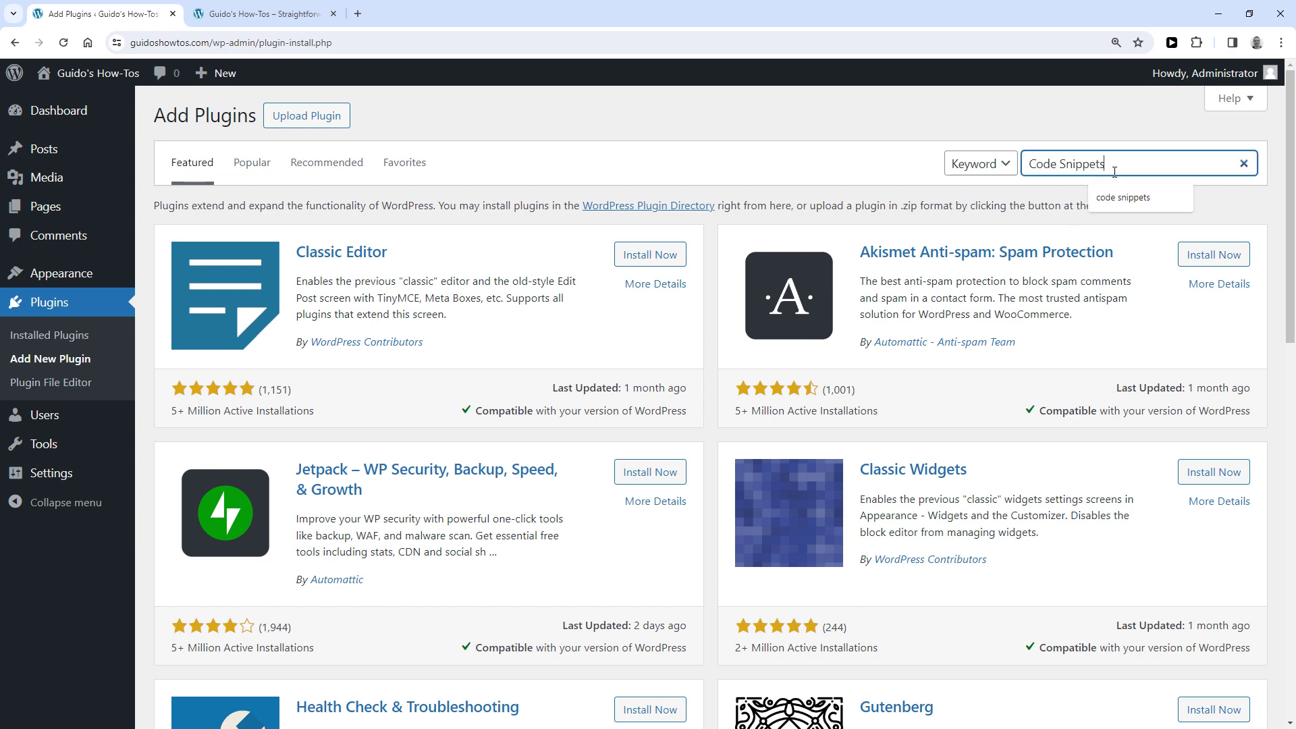
{"action": "key", "text": "Return"}
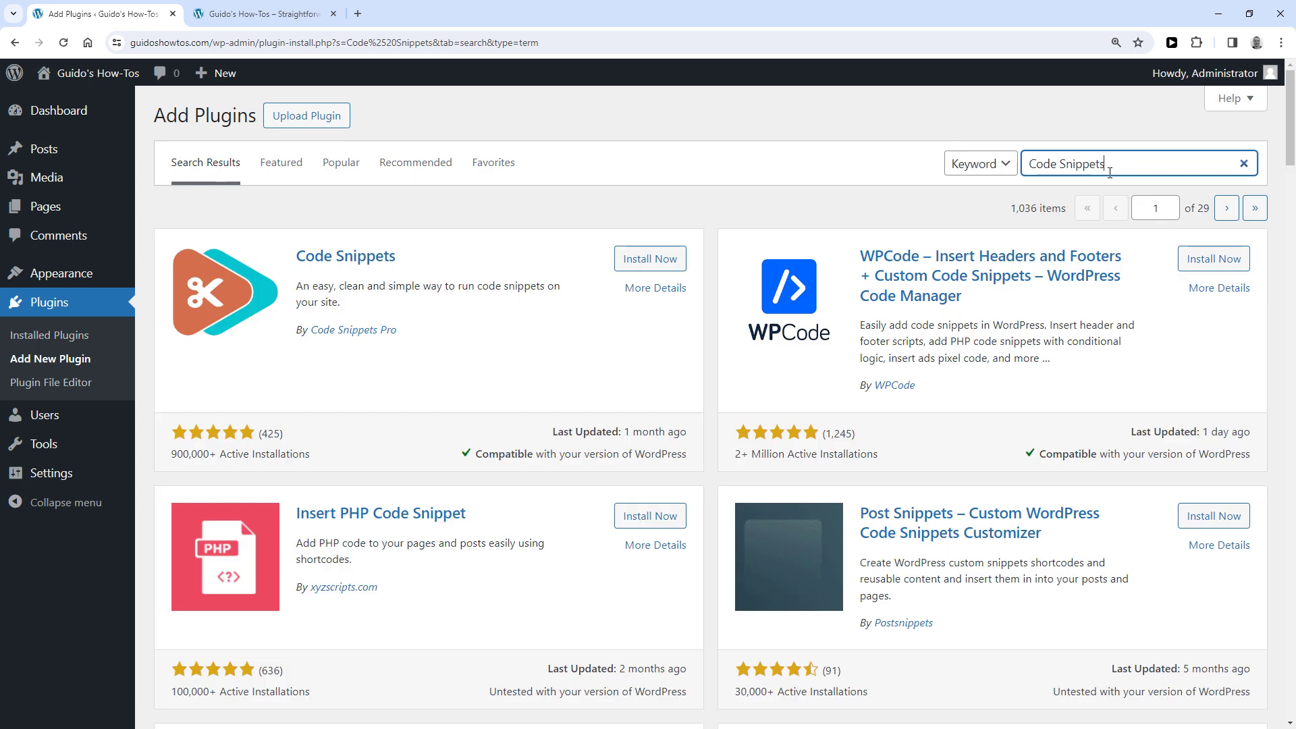
- Install and activate the Code Snippets plugin
{"action": "left_click", "coordinate": [660, 261]}
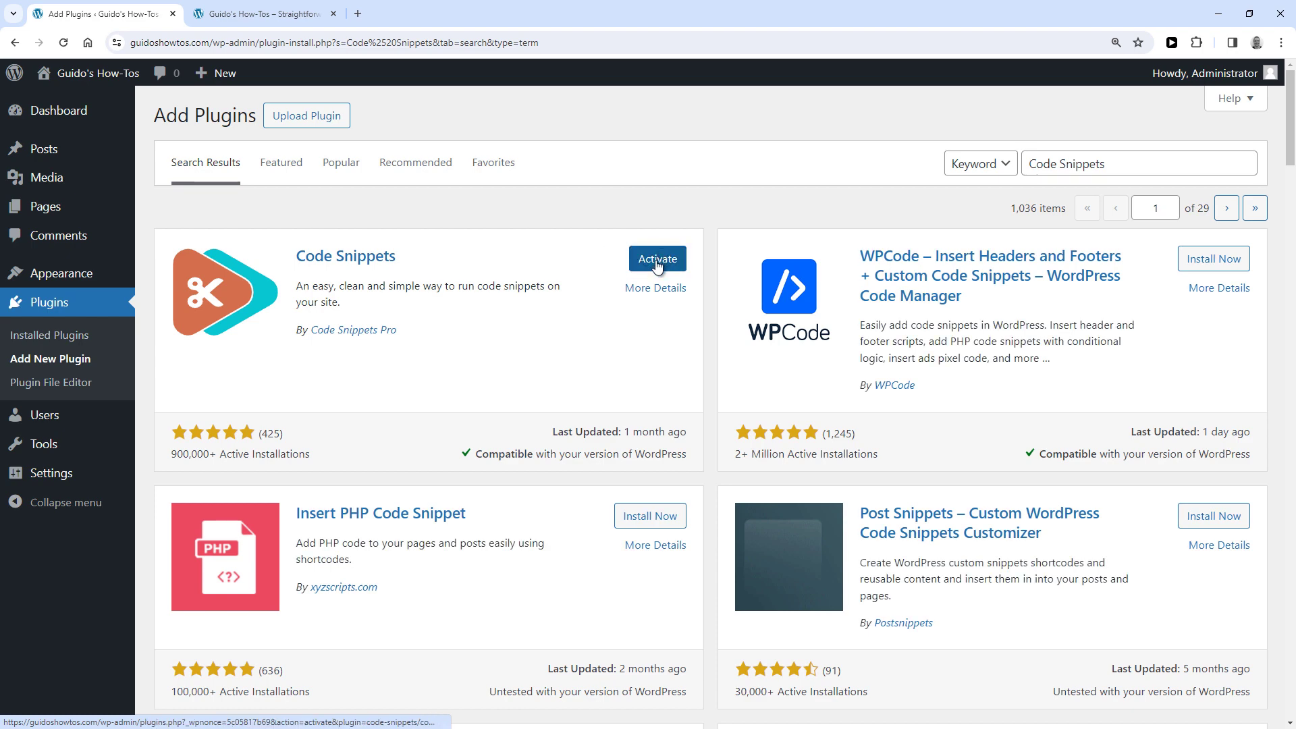
{"action": "left_click", "coordinate": [656, 263]}
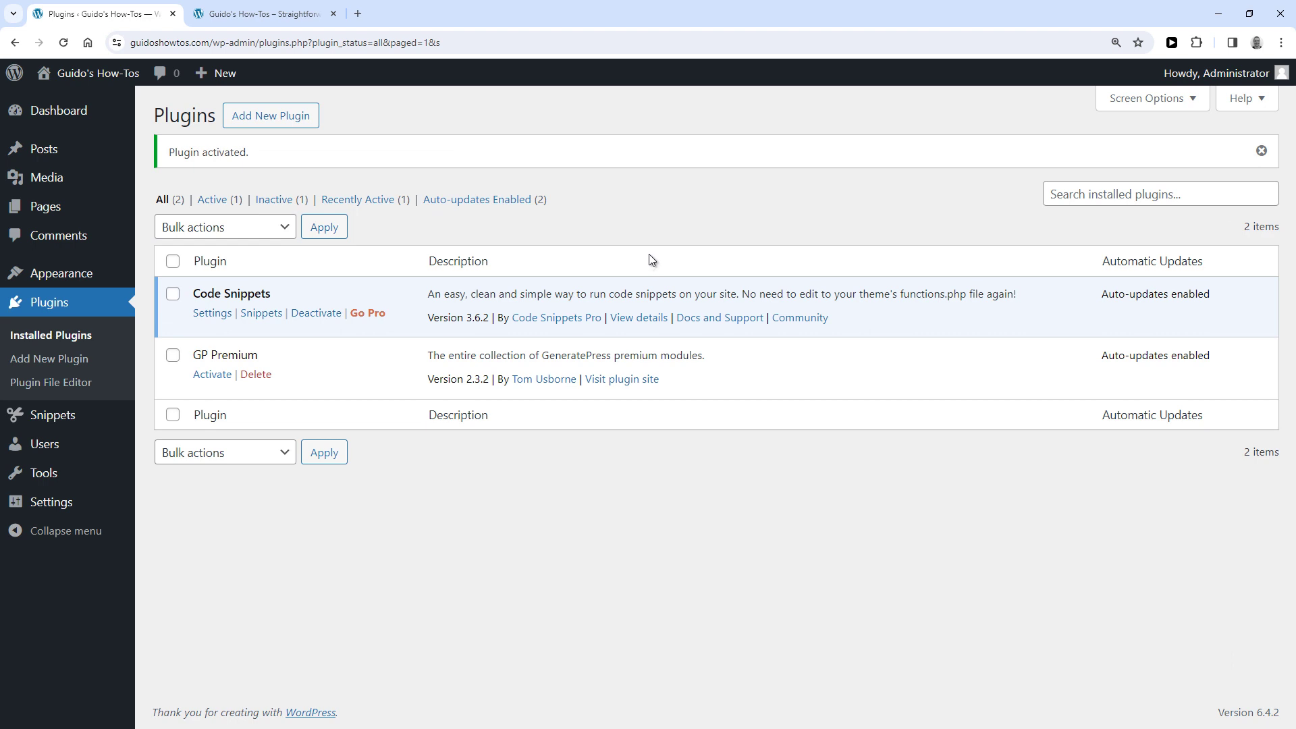
{"action": "mouse_move", "coordinate": [53, 415]}
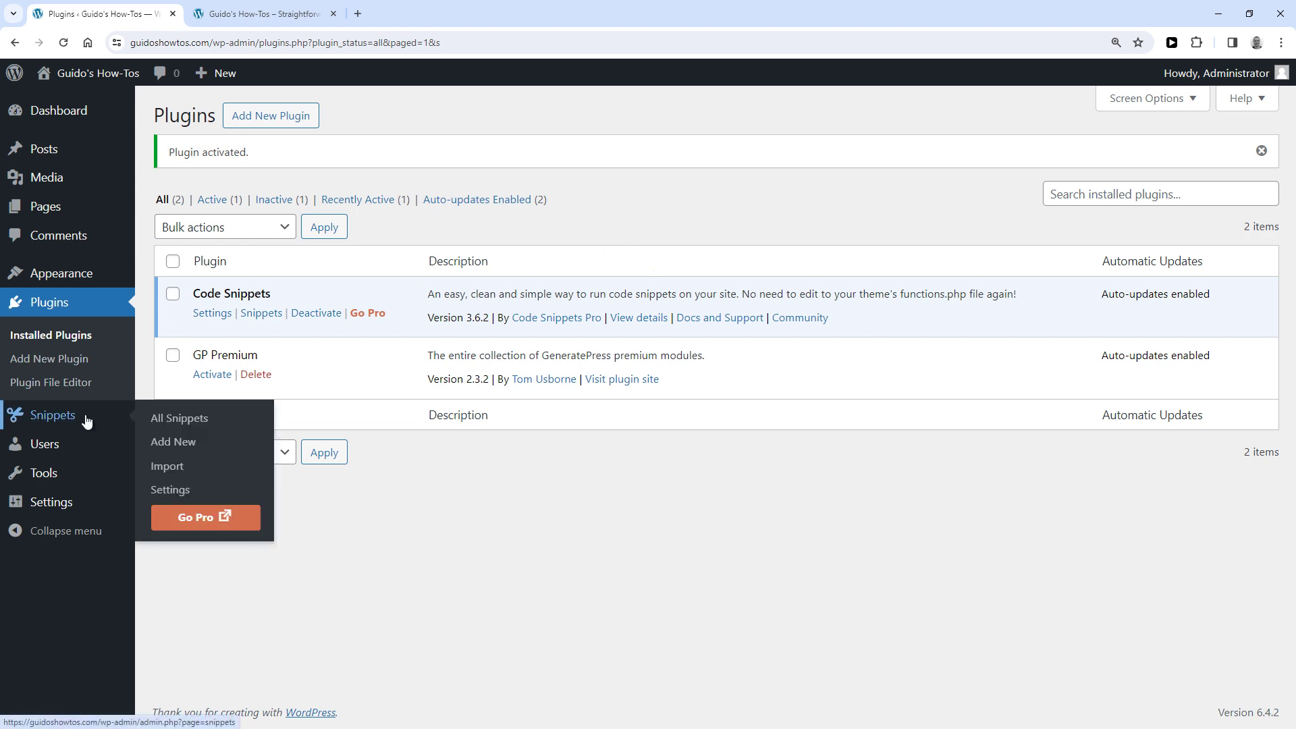
- Create a new snippet and title it 'Remove GeneratePress Copyright message', fixing typos
{"action": "left_click", "coordinate": [186, 453]}
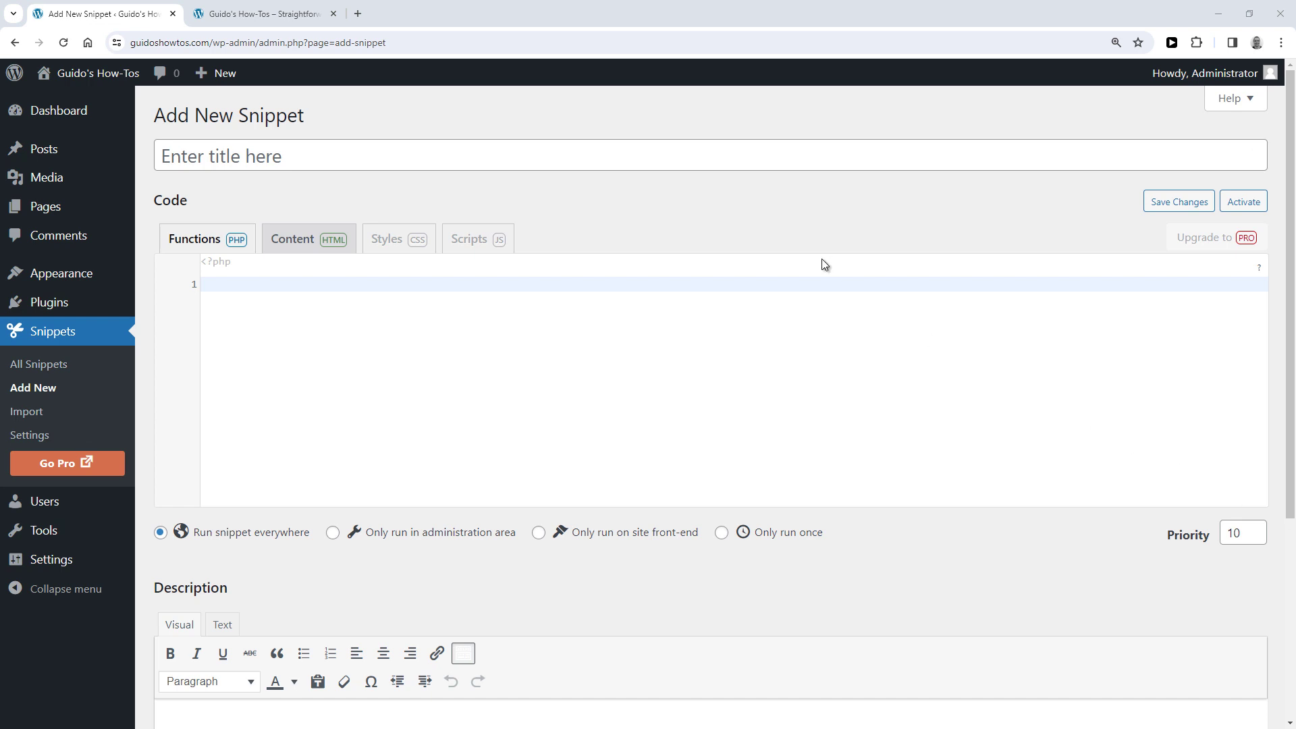
{"action": "left_click", "coordinate": [434, 147]}
{"action": "type", "text": "Re"}
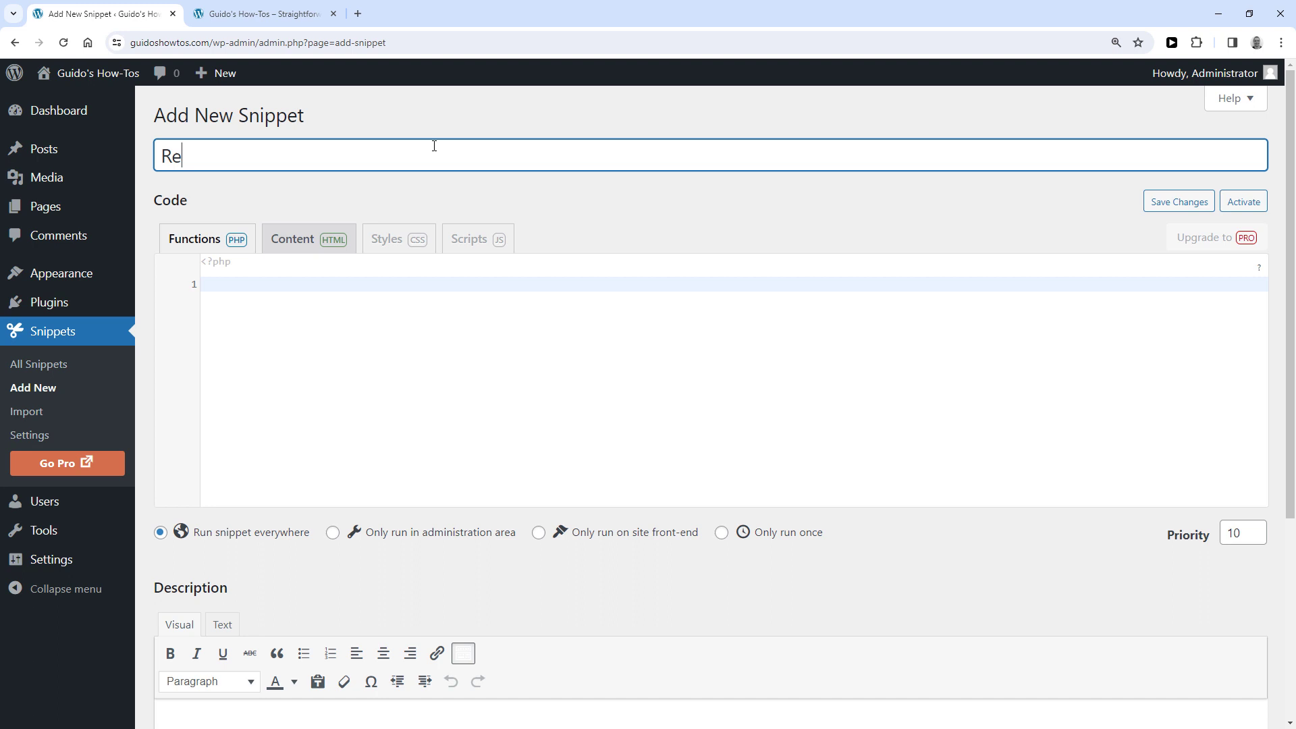
{"action": "type", "text": "move Gener"}
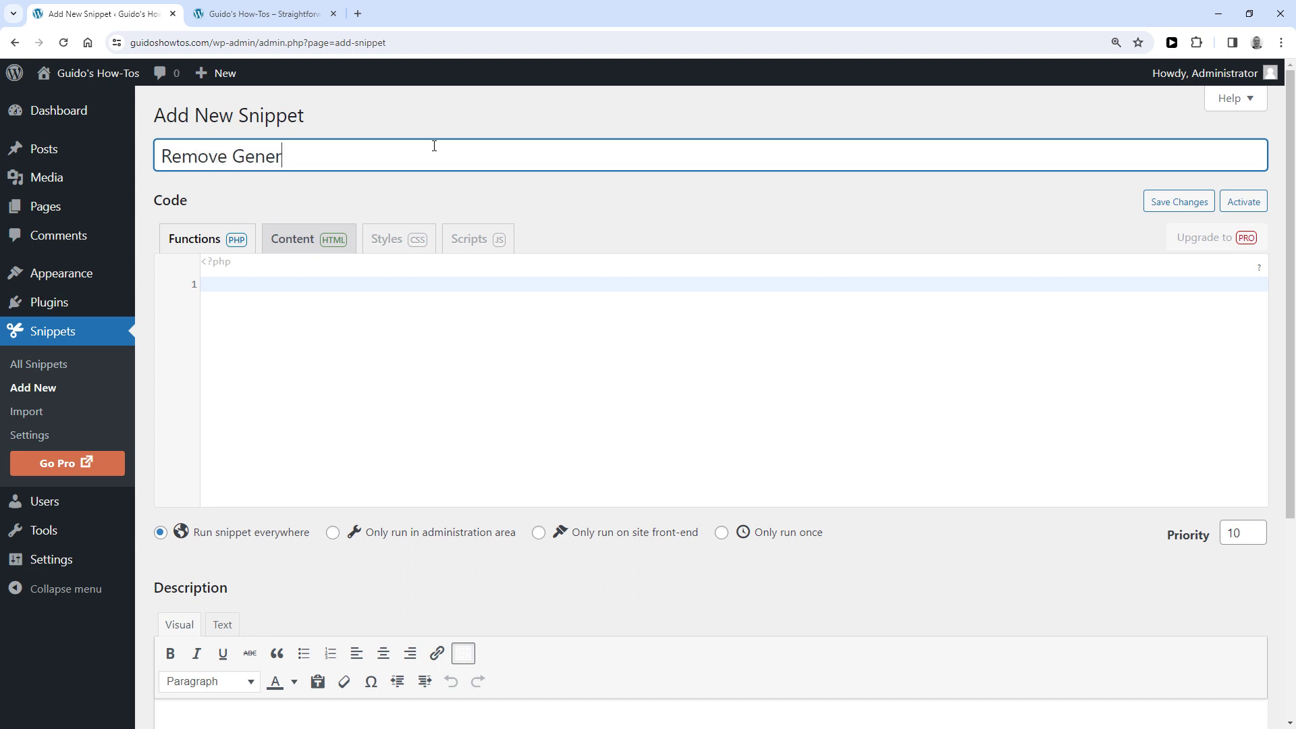
{"action": "type", "text": "atePre"}
{"action": "type", "text": "ss Copy"}
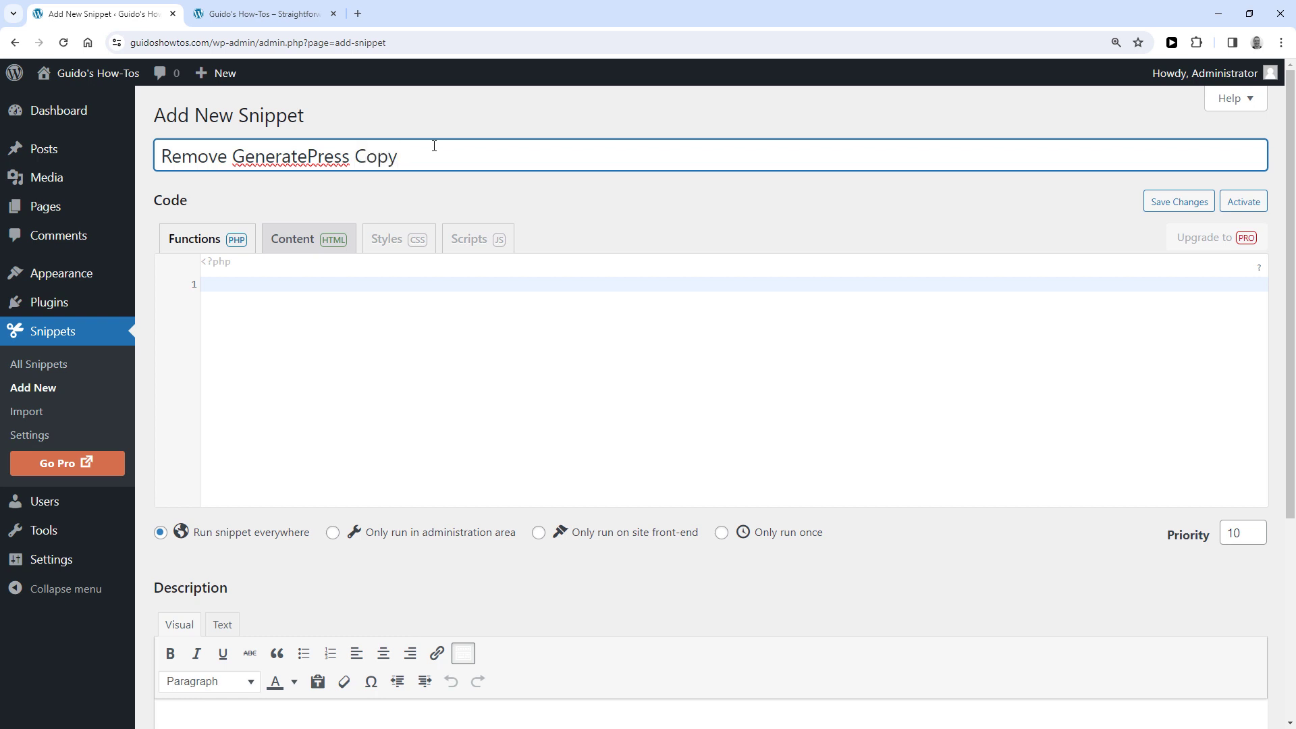
{"action": "type", "text": "right mes"}
{"action": "type", "text": "sga"}
{"action": "key", "text": "BackSpace"}
{"action": "type", "text": "e"}
{"action": "key", "text": "BackSpace"}
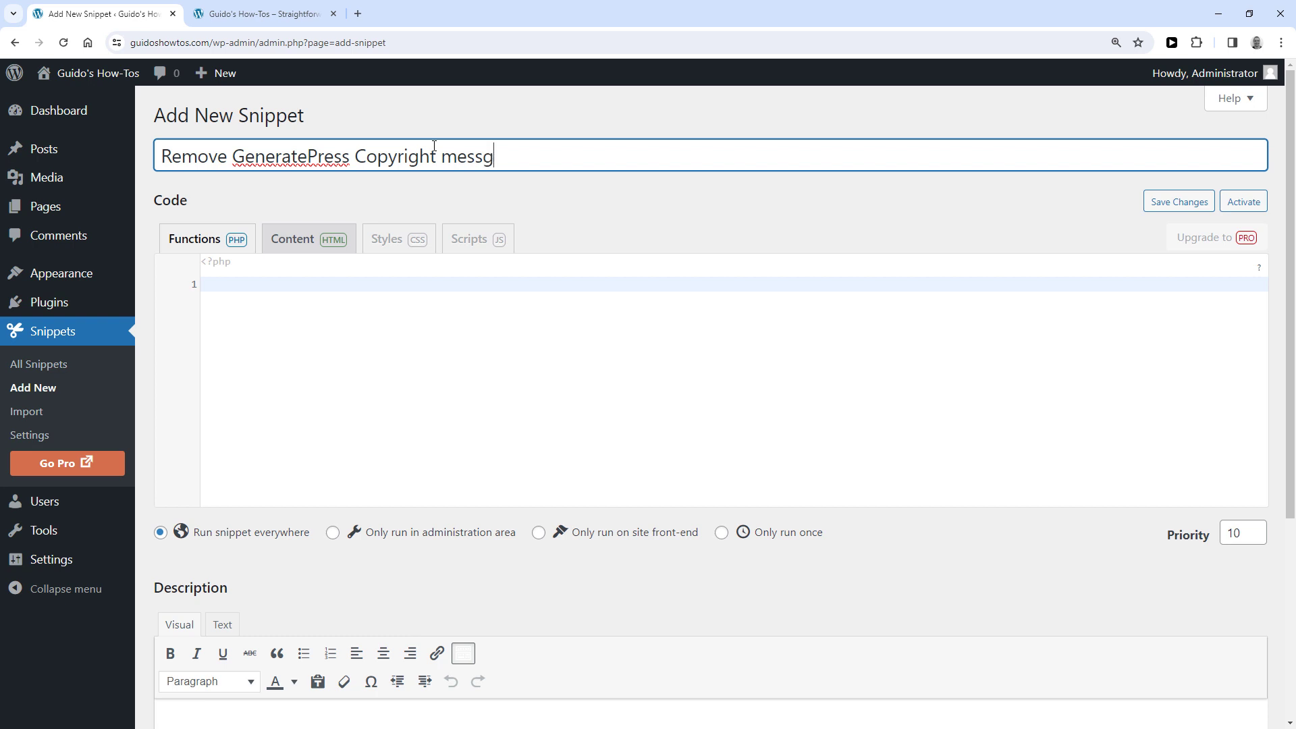
{"action": "key", "text": "BackSpace"}
{"action": "type", "text": "age"}
- Paste the generate_copyright filter PHP that outputs the current year and site name
{"action": "left_click", "coordinate": [367, 284]}
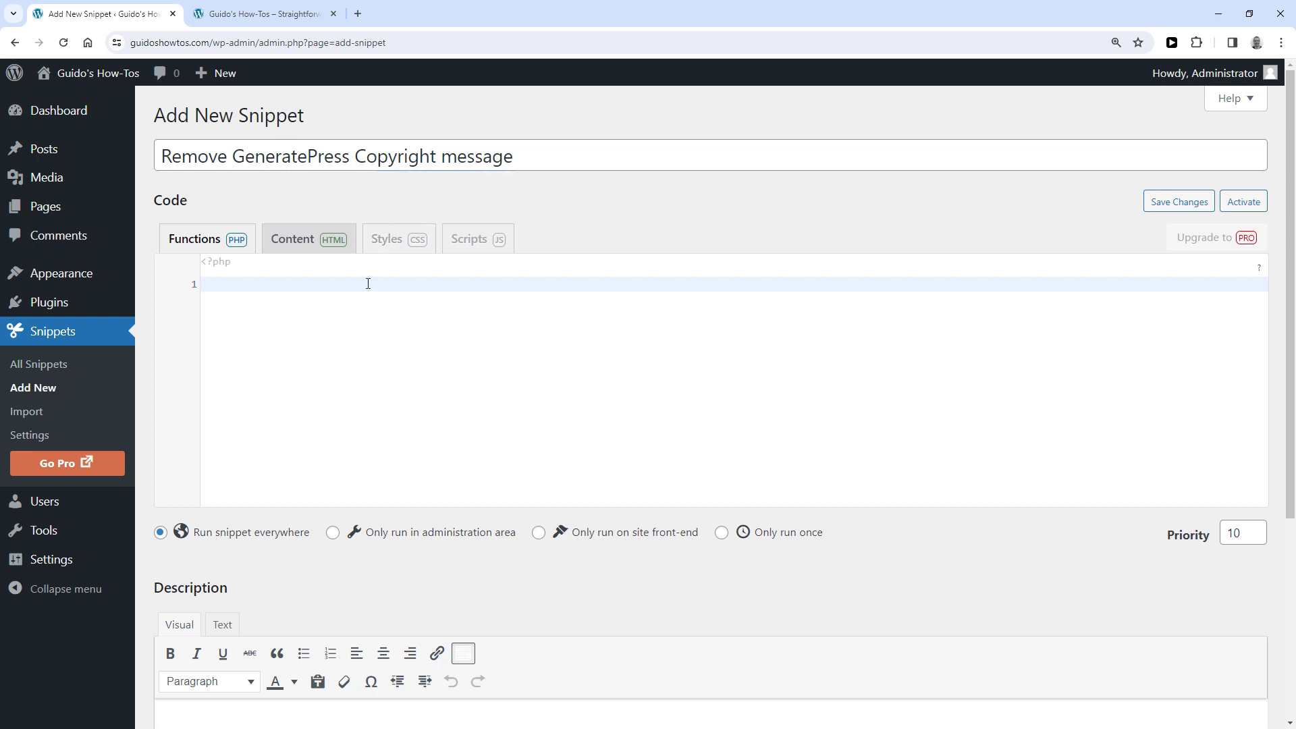
{"action": "type", "text": "add_filter( 'generate_copyright','tu_custom_copyright' ); function tu_custom_copyright() {     ?>     © <?php echo date(\"Y\"); ?> Guido's How-Tos     <?php }"}
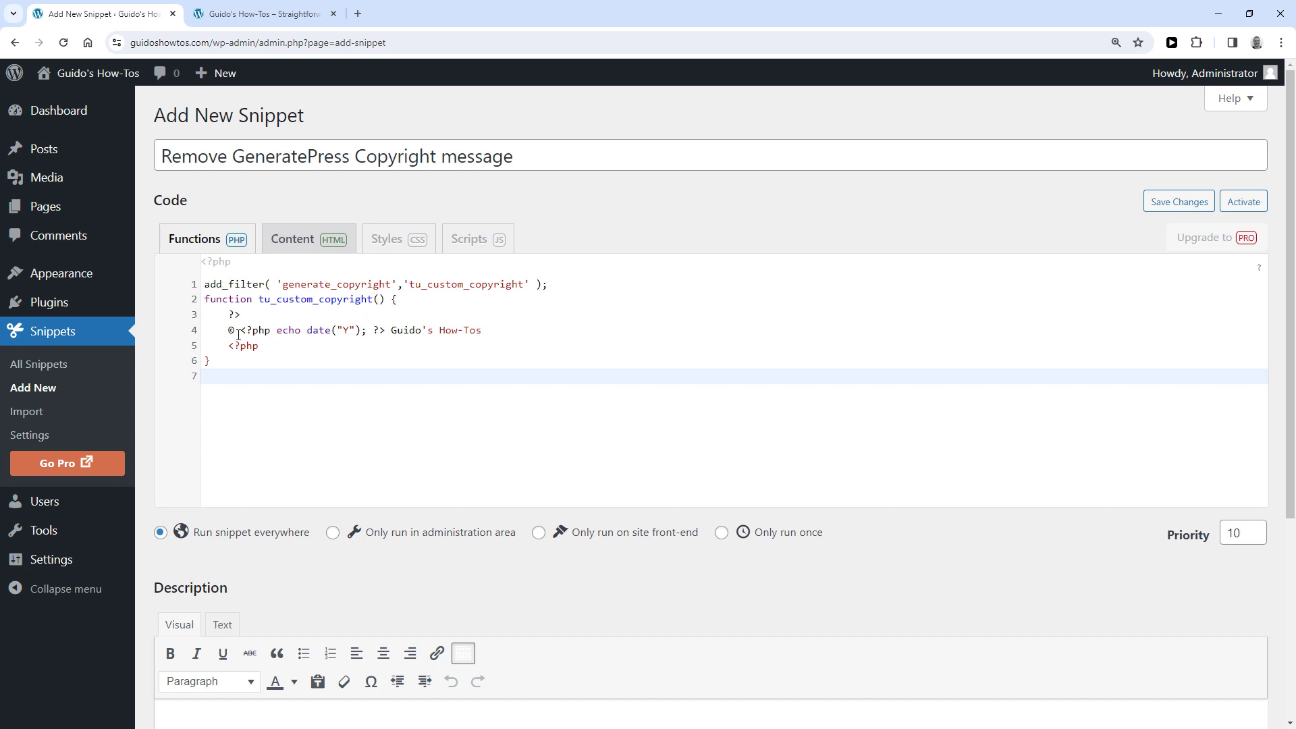
{"action": "left_click_drag", "start_coordinate": [226, 330], "coordinate": [504, 329]}
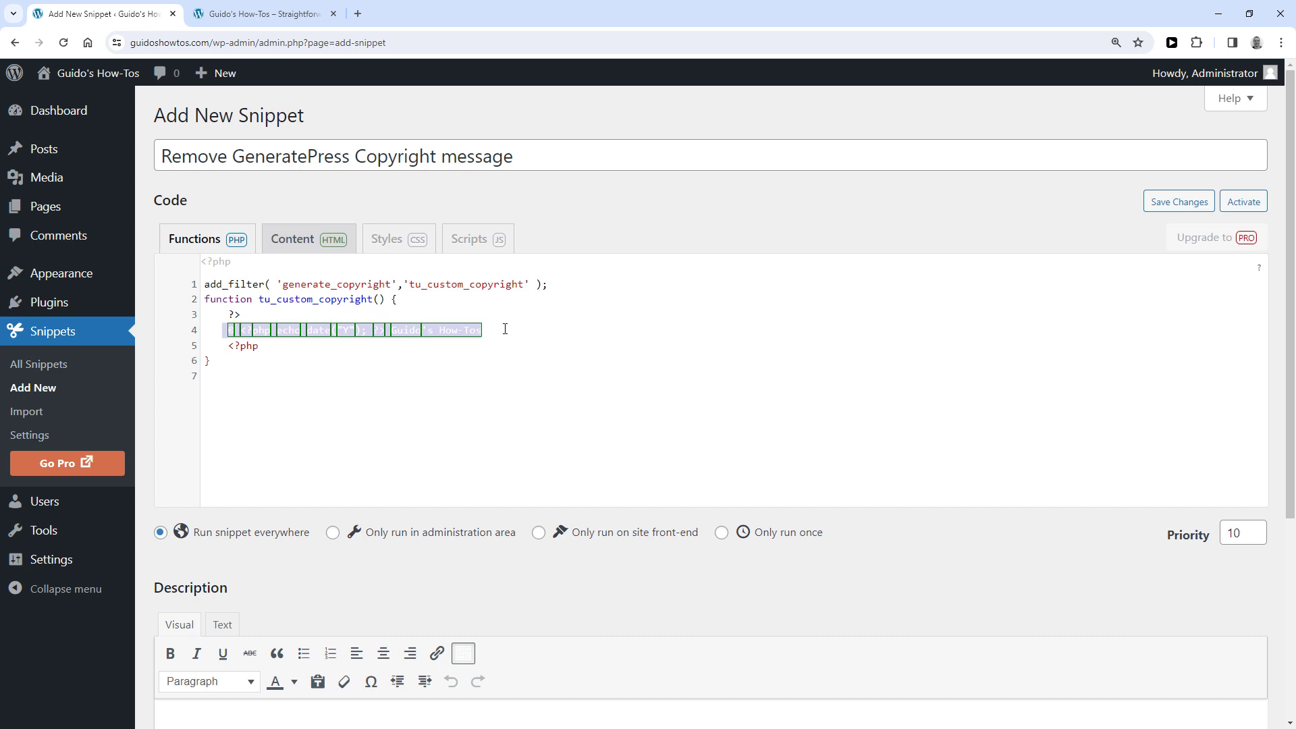
{"action": "left_click", "coordinate": [504, 329]}
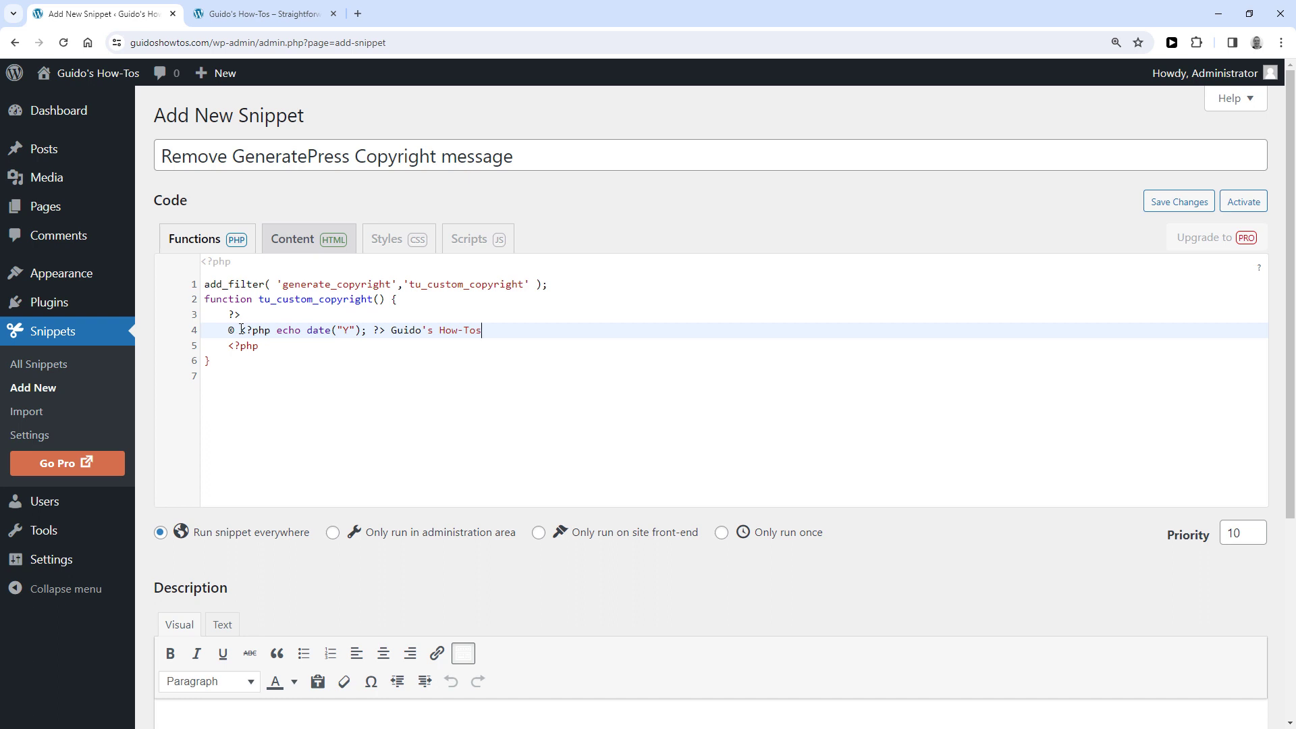
{"action": "left_click_drag", "start_coordinate": [241, 329], "coordinate": [384, 329]}
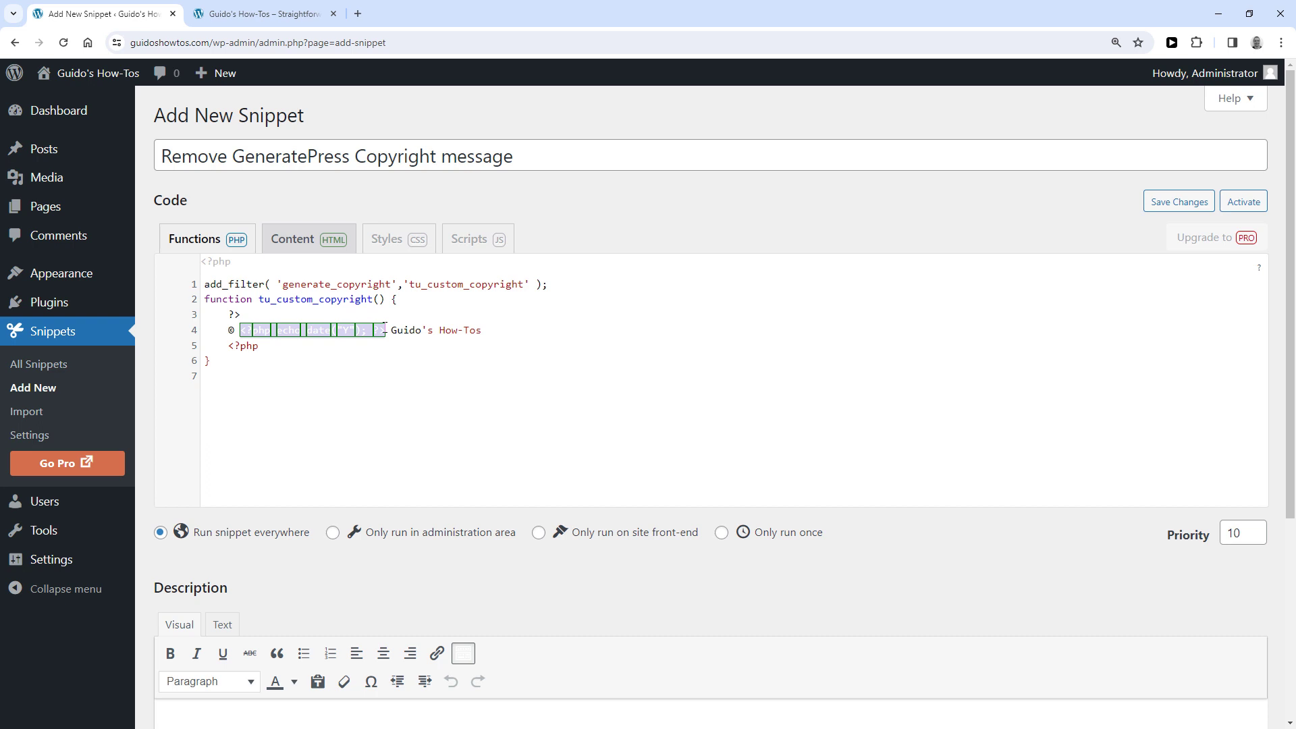
{"action": "left_click", "coordinate": [387, 330]}
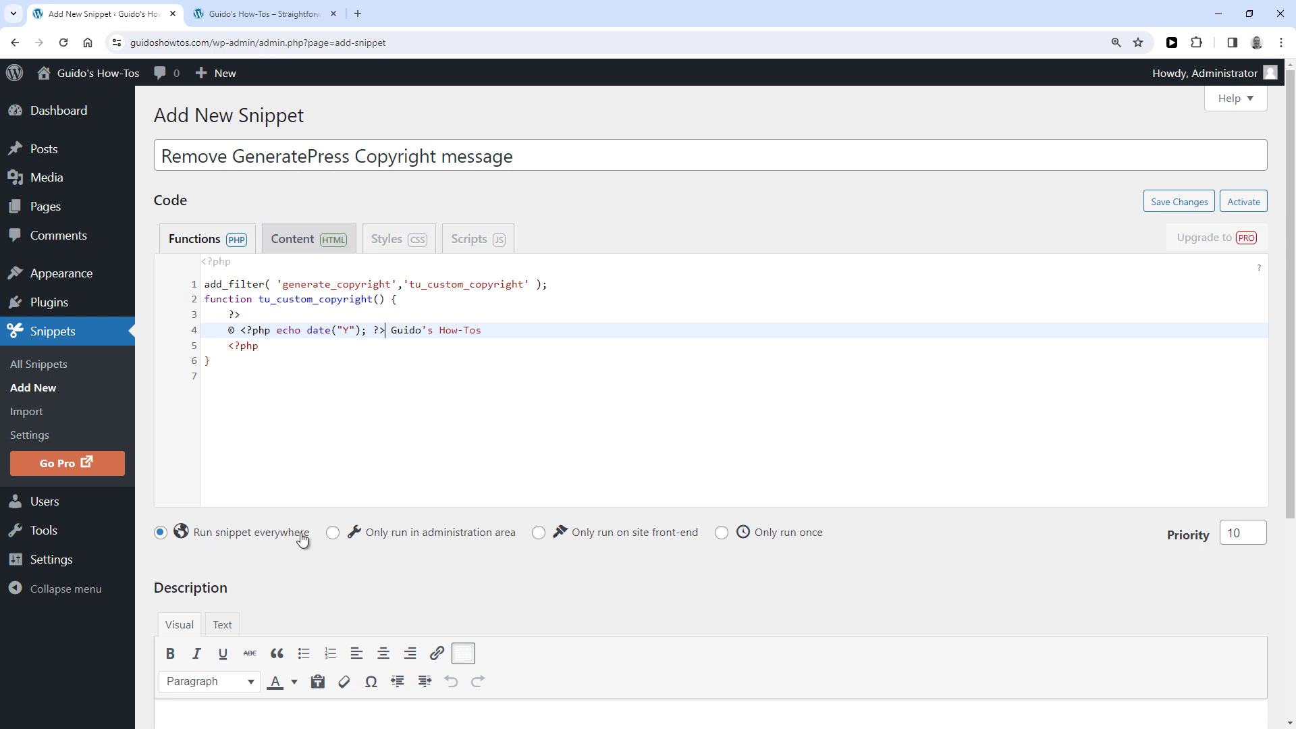
{"action": "scroll", "coordinate": [311, 561], "scroll_direction": "down", "scroll_amount": 3}
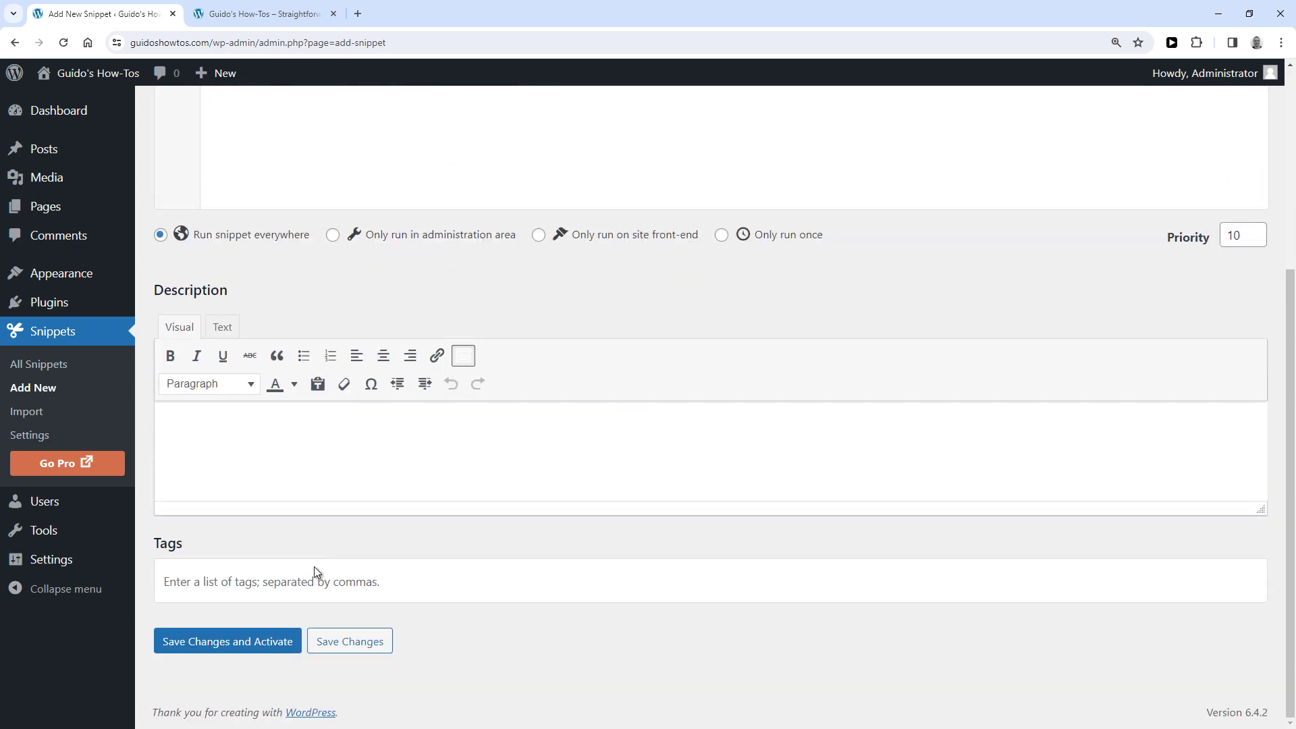
- Save the snippet and activate it
{"action": "left_click", "coordinate": [254, 642]}
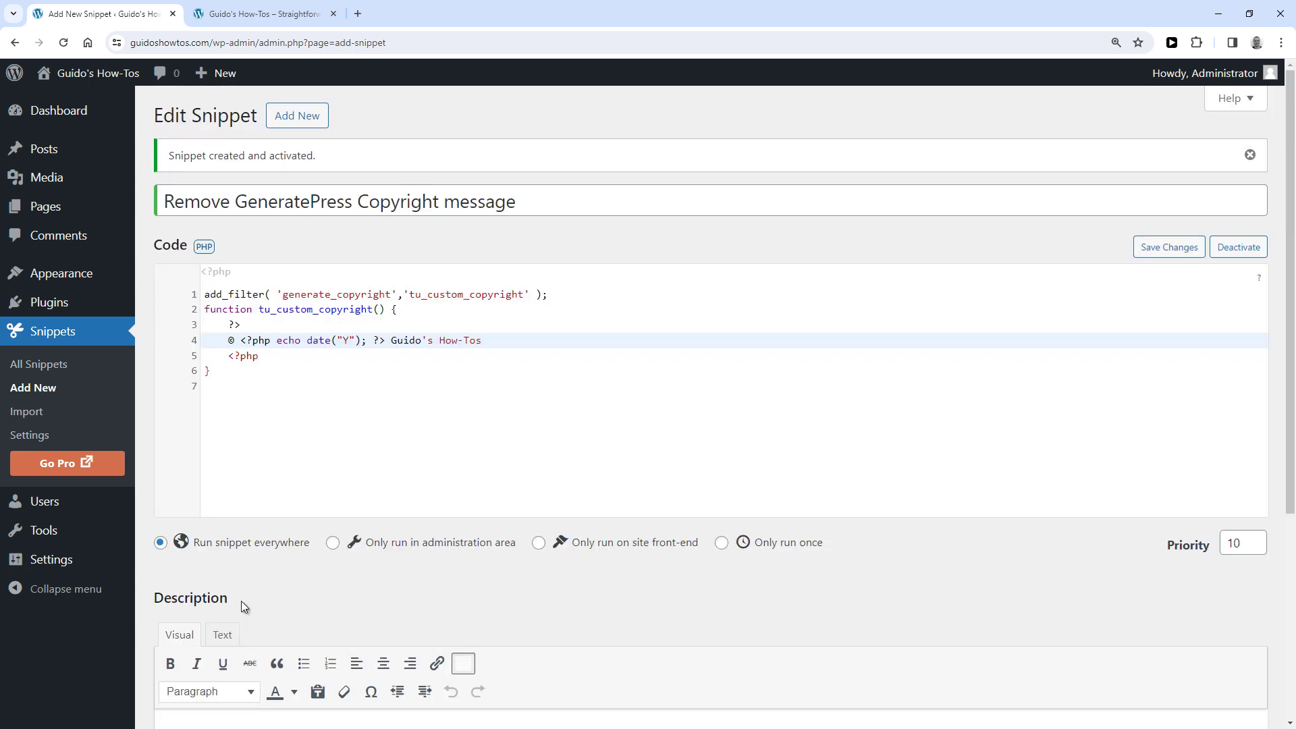
- Reload the live site so the footer shows only © 2023 Guido's How-Tos
{"action": "left_click", "coordinate": [269, 14]}
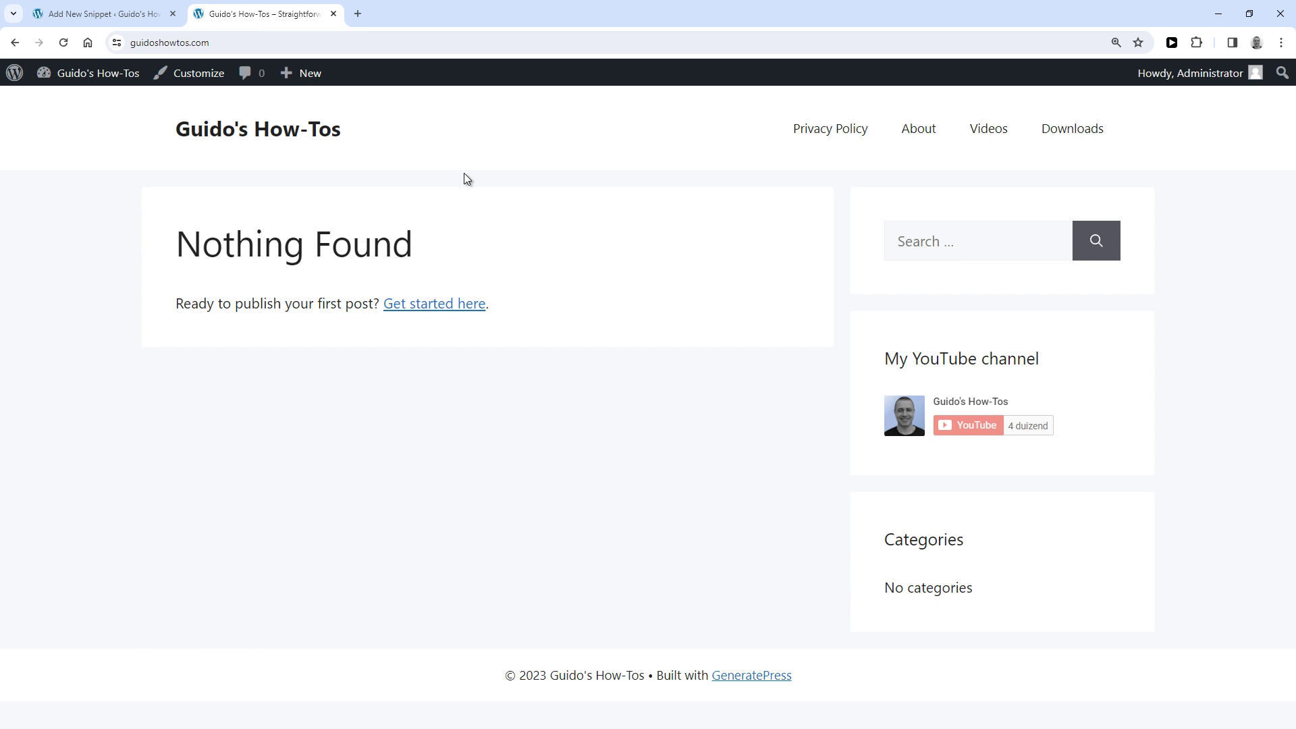
{"action": "key", "text": "F5"}
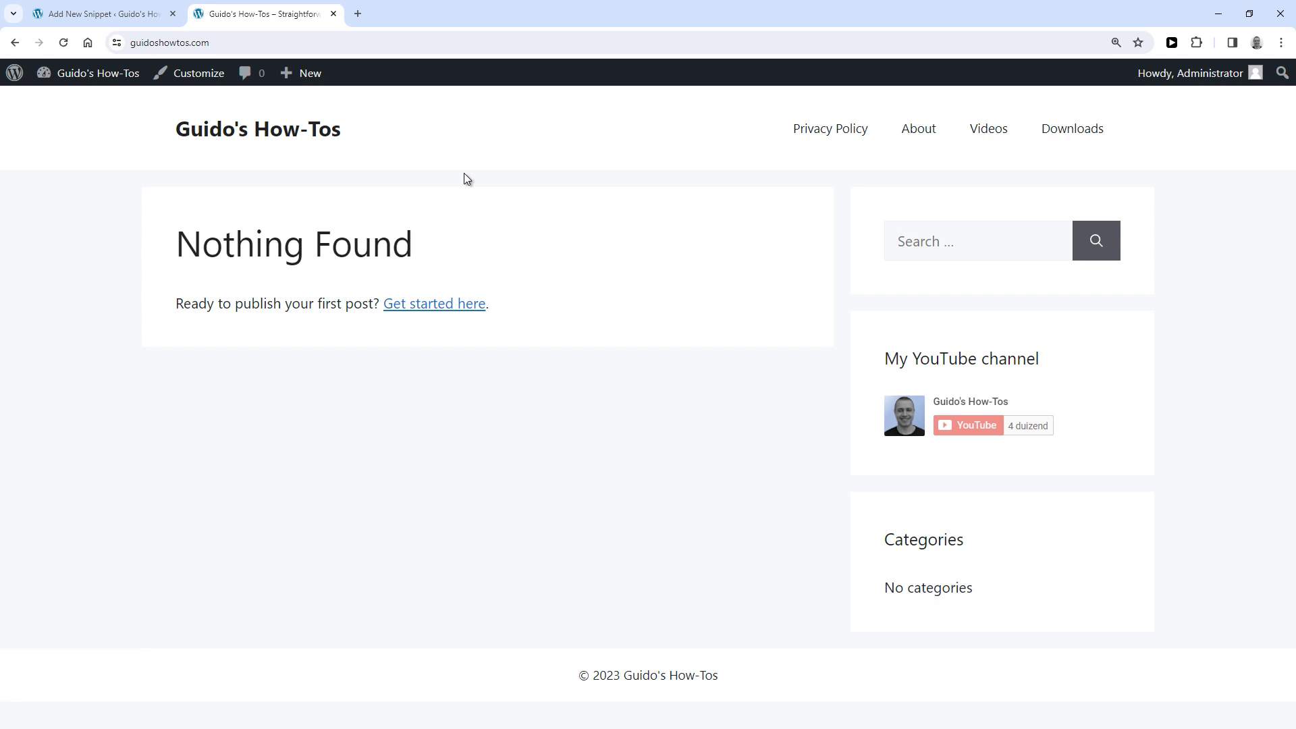